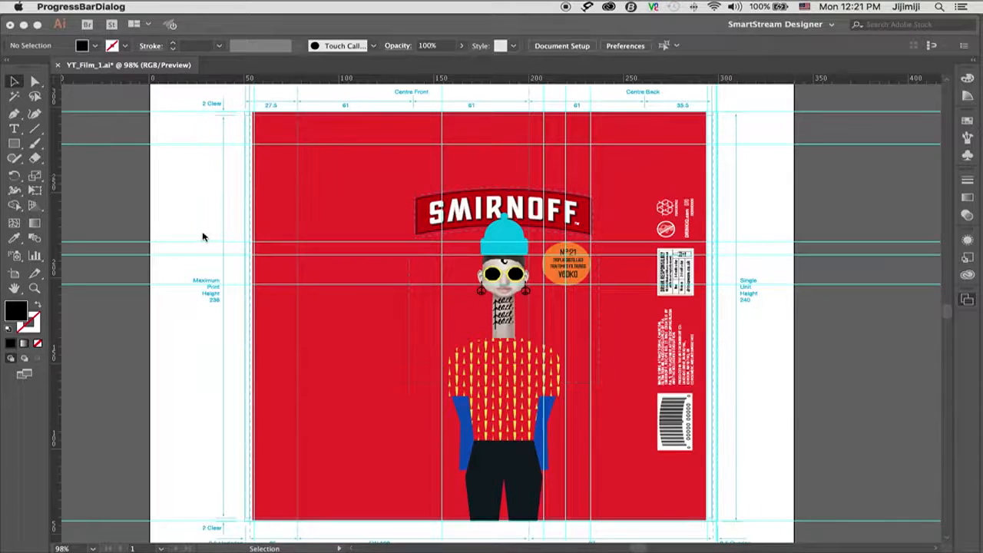
# - Turn off the record preview and switch to Excel with the YT_Film_1.txt data file
pyautogui.click(792, 176)
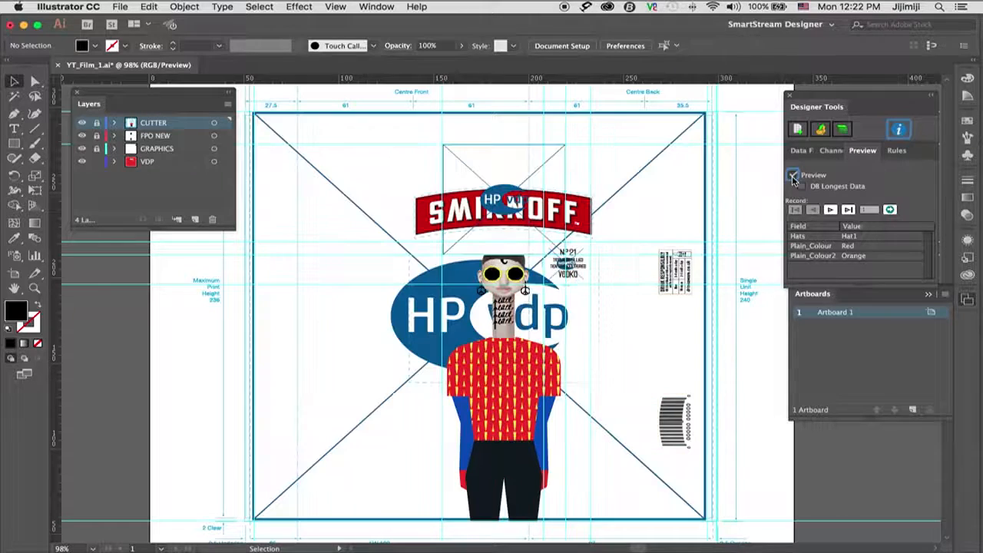
pyautogui.press('super+Tab')
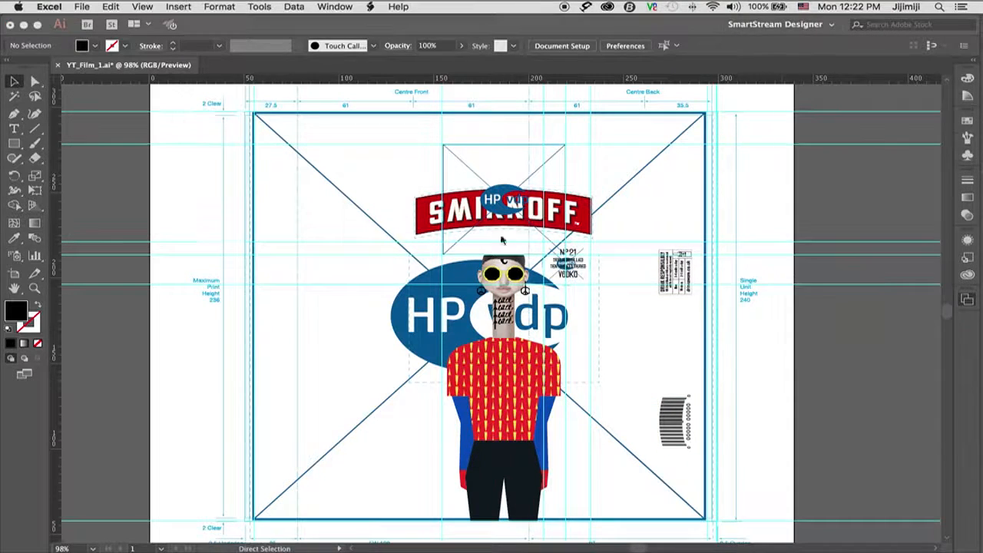
pyautogui.moveTo(975, 424)
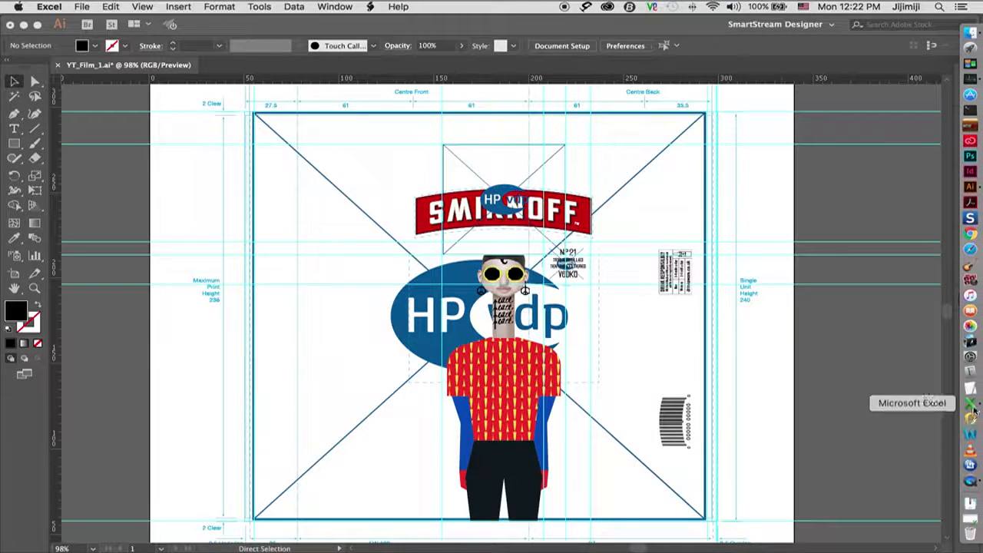
pyautogui.click(970, 403)
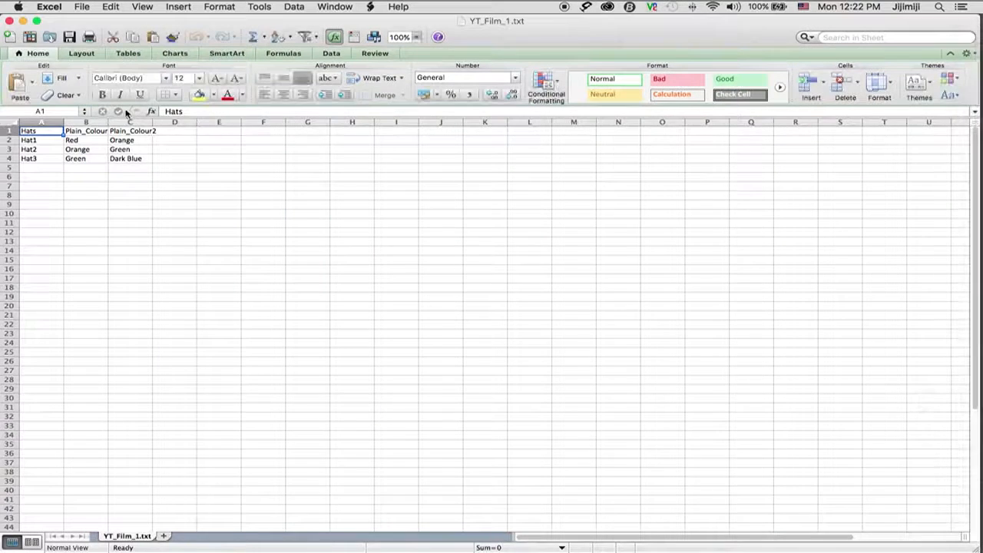
# - Add the header "Cities" in cell D1, beside the Plain_Colour2 column
pyautogui.click(177, 131)
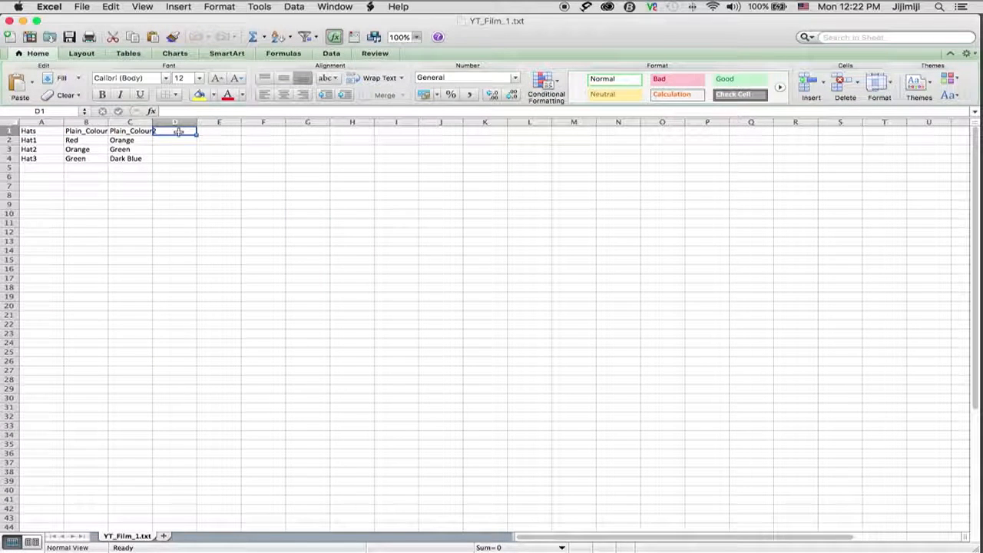
pyautogui.write('Cir')
pyautogui.write('ies')
pyautogui.press('Return')
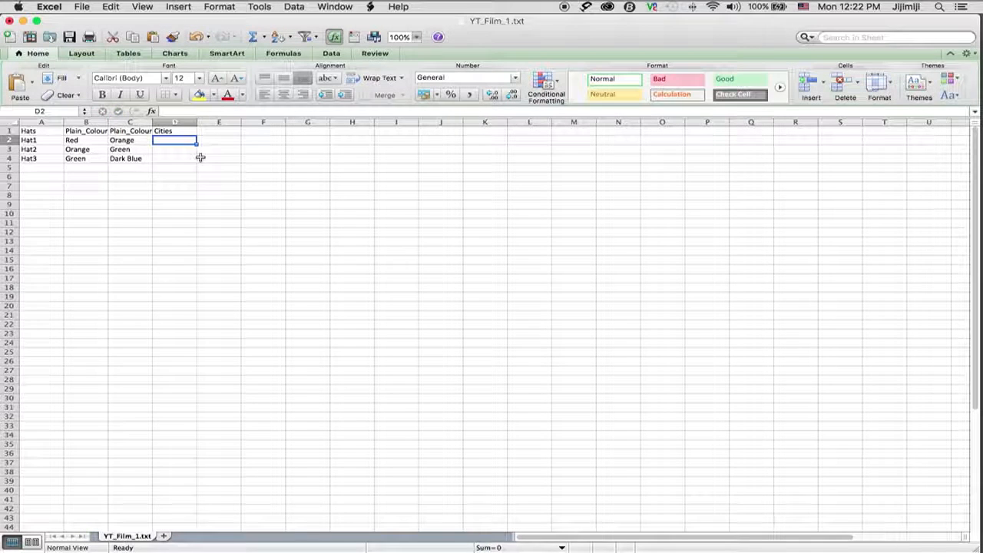
# - Enter Bangkok, London and San Francisco in cells D2 to D4 under Cities
pyautogui.write('Bangkok')
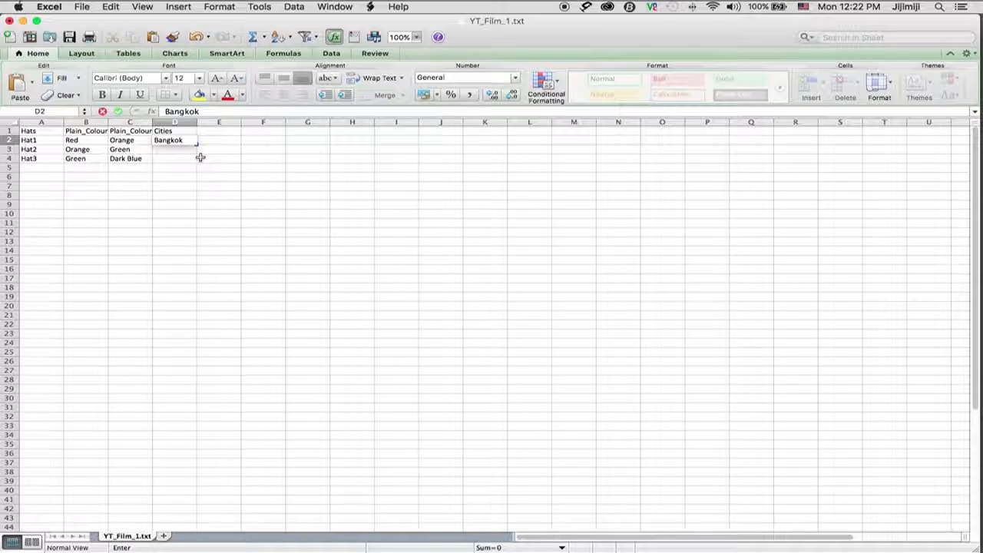
pyautogui.press('Return')
pyautogui.write('London')
pyautogui.press('Return')
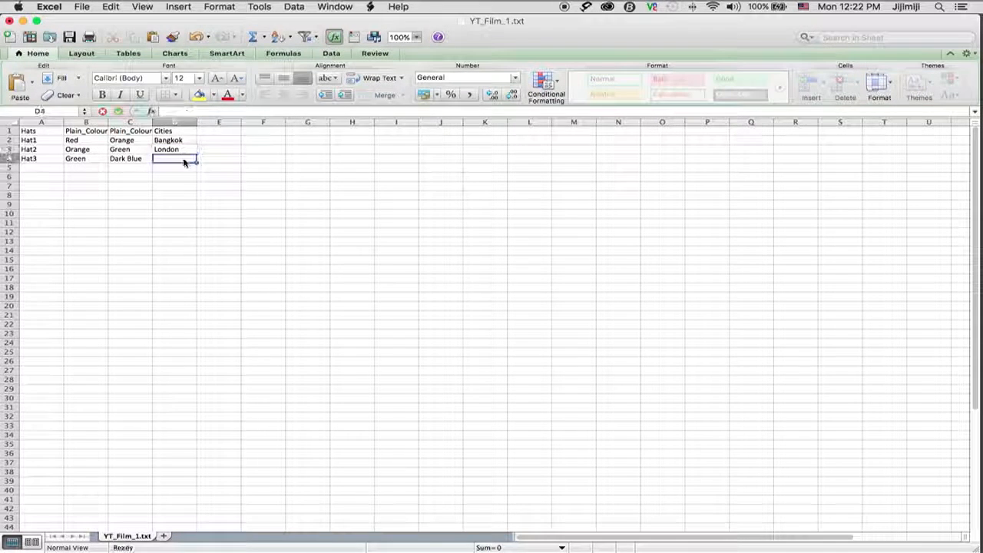
pyautogui.write('San ')
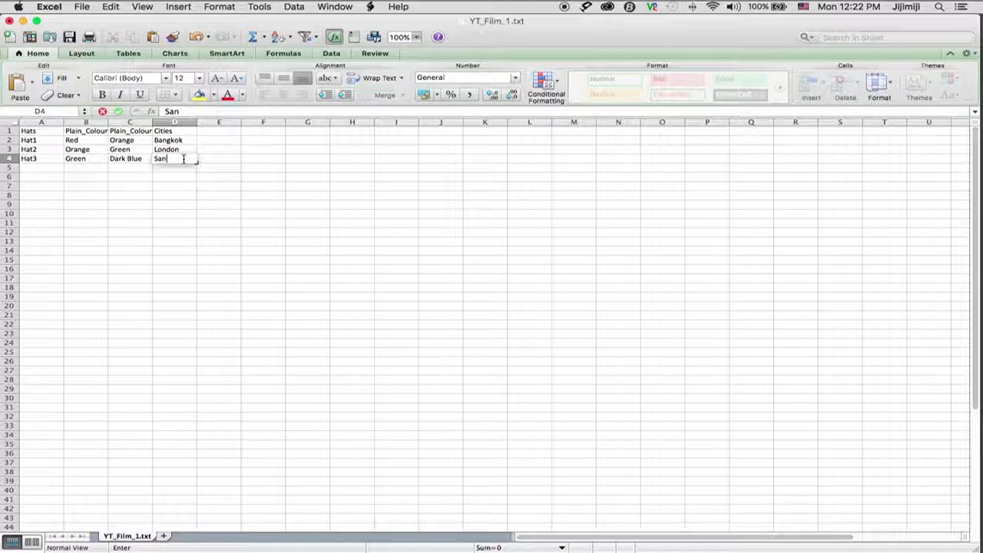
pyautogui.write('Francisco')
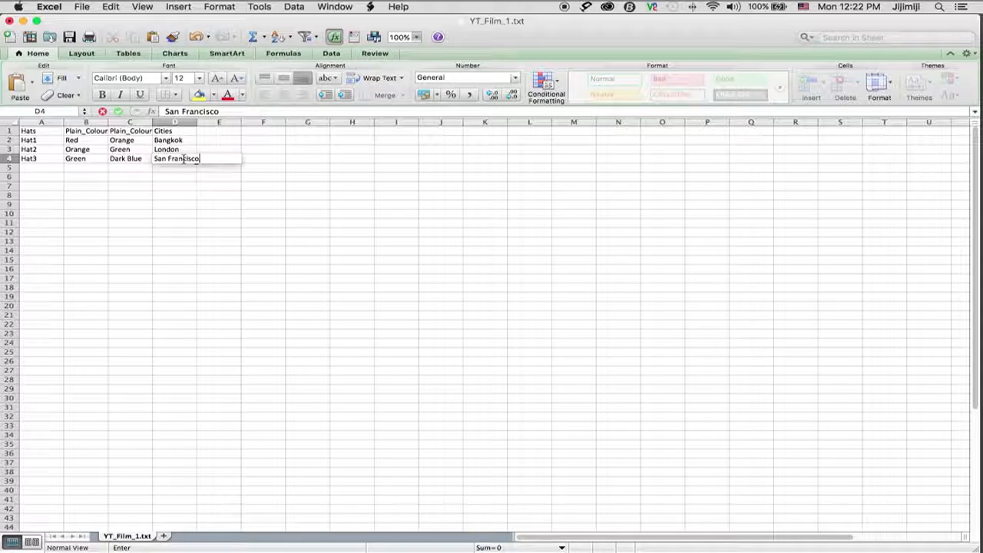
pyautogui.press('Return')
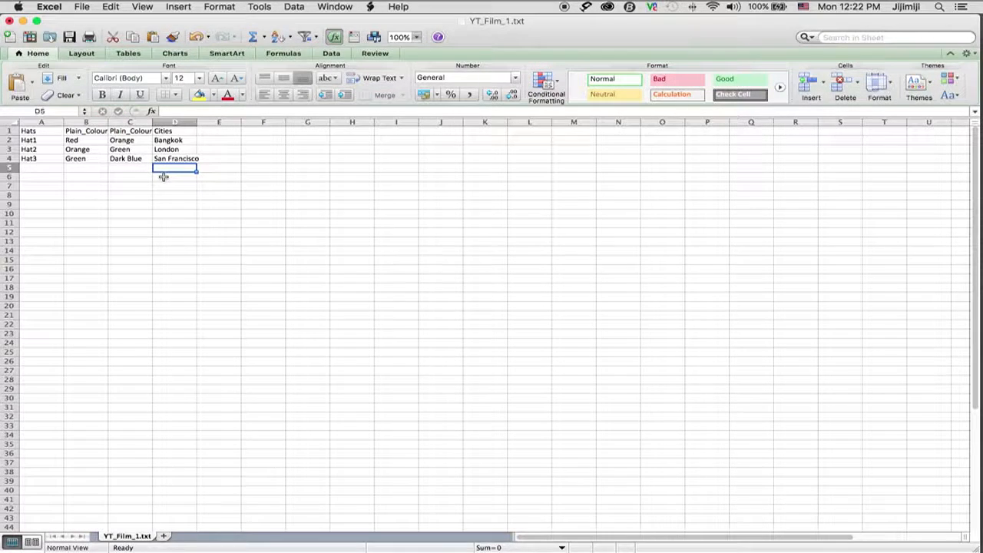
# - Save the YT_Film_1.txt data file and close it
pyautogui.press('super+s')
pyautogui.click(599, 324)
pyautogui.click(9, 20)
pyautogui.click(441, 103)
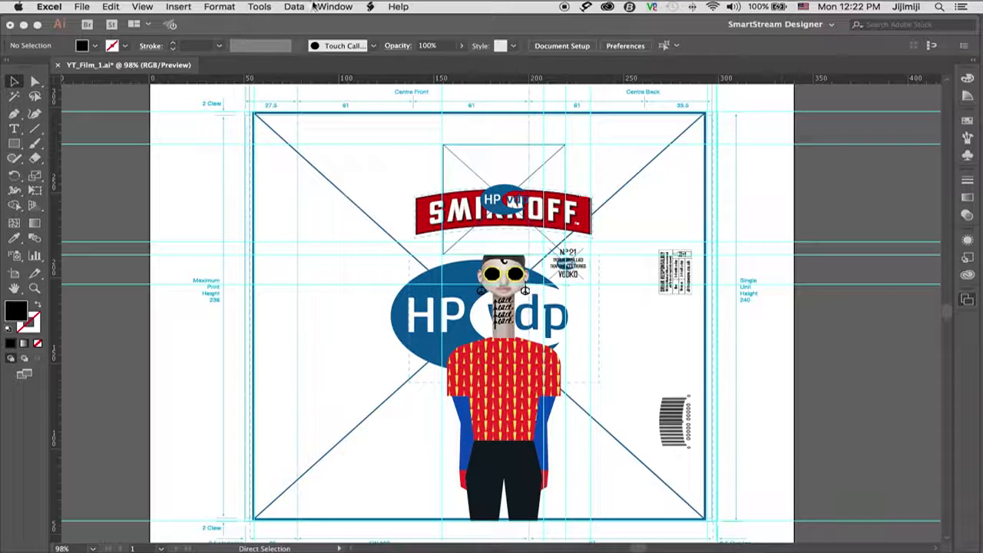
# - Switch to Illustrator and reselect YT_Film_1 as the database header file, accepting the possible loss of assignments
pyautogui.click(734, 165)
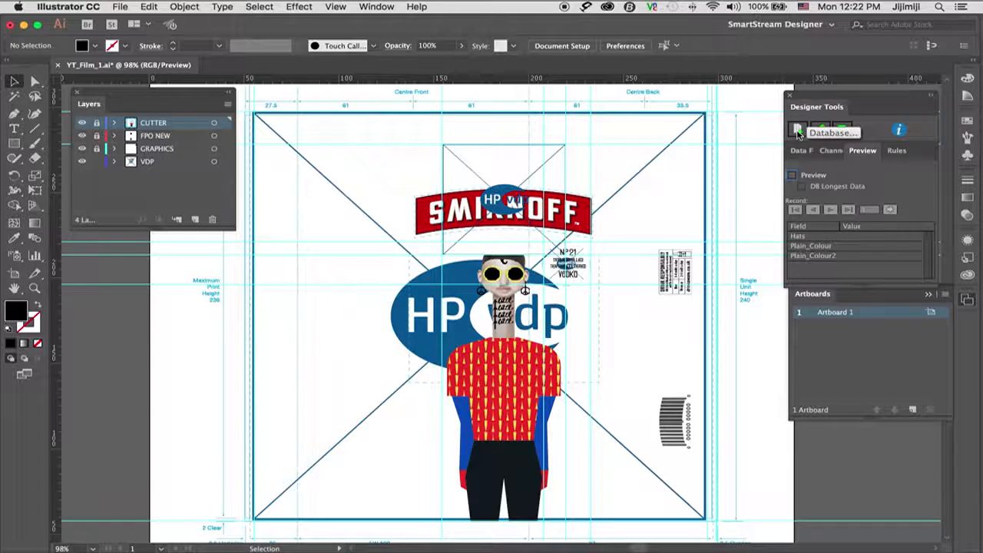
pyautogui.click(798, 131)
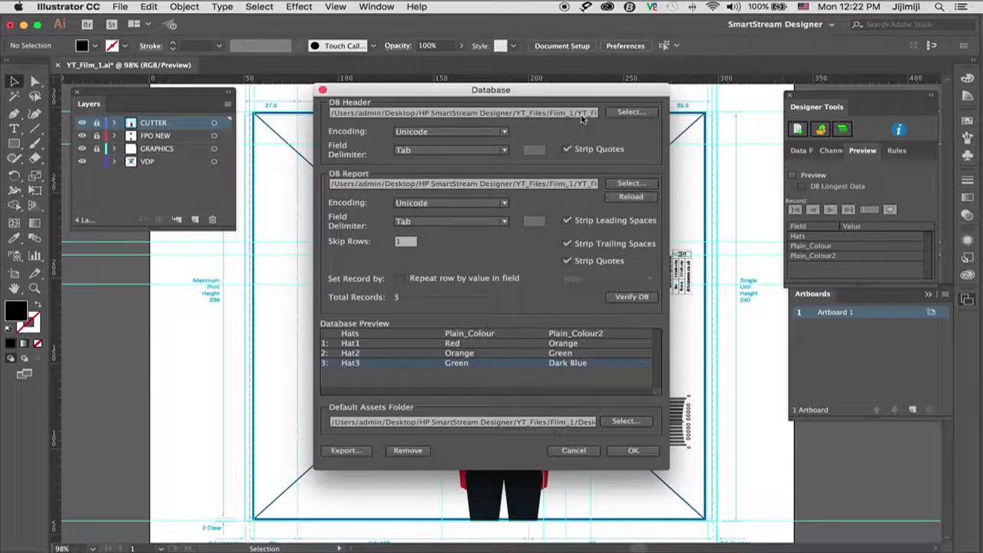
pyautogui.click(628, 114)
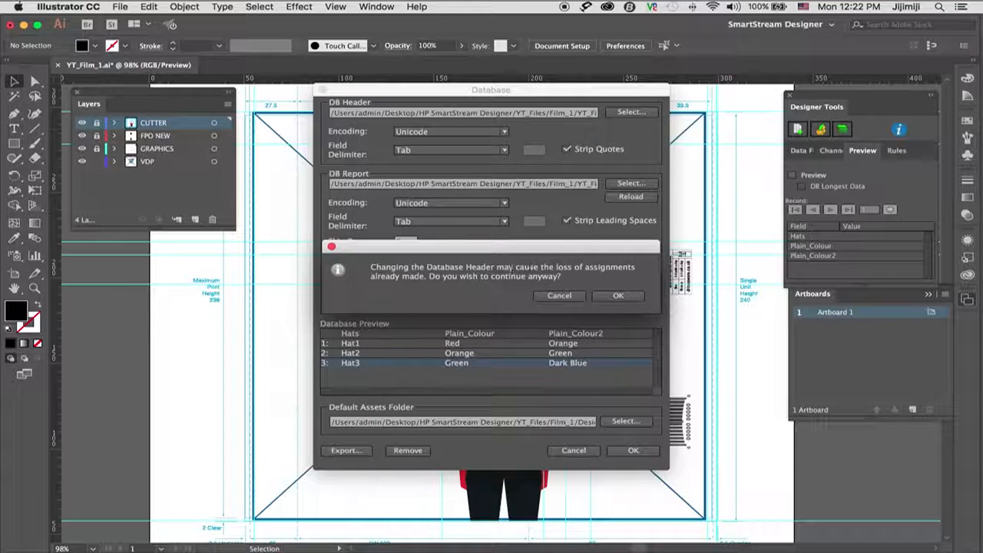
pyautogui.click(609, 298)
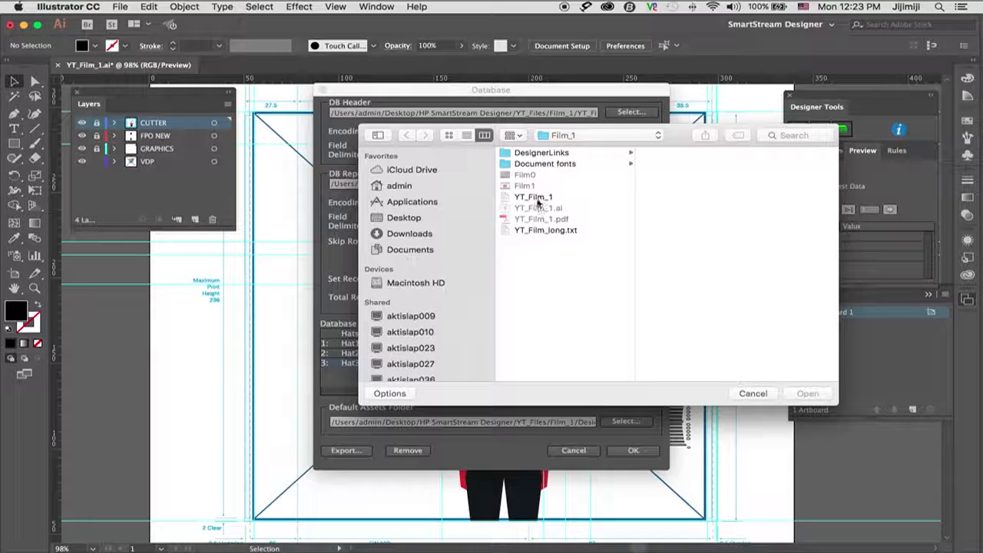
pyautogui.click(534, 197)
pyautogui.click(809, 393)
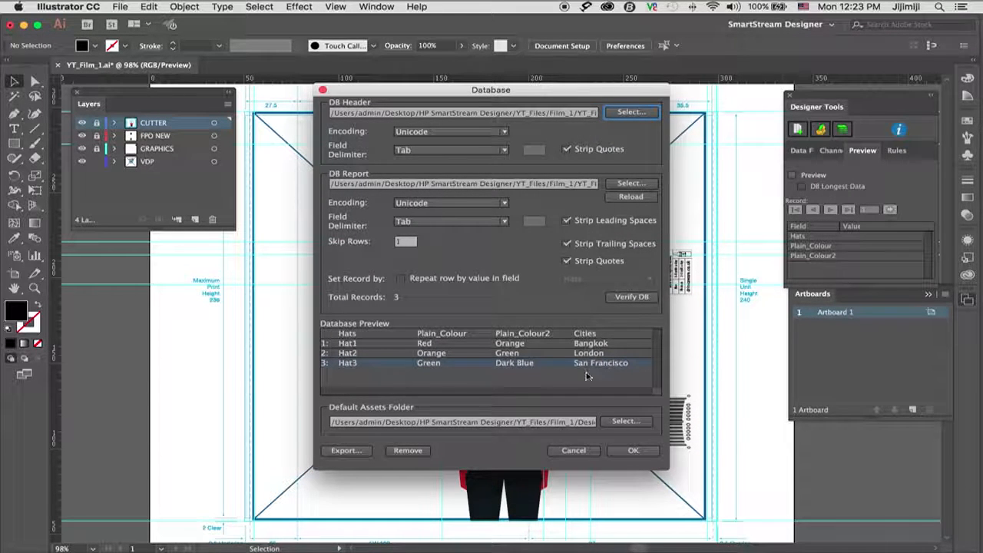
pyautogui.click(633, 450)
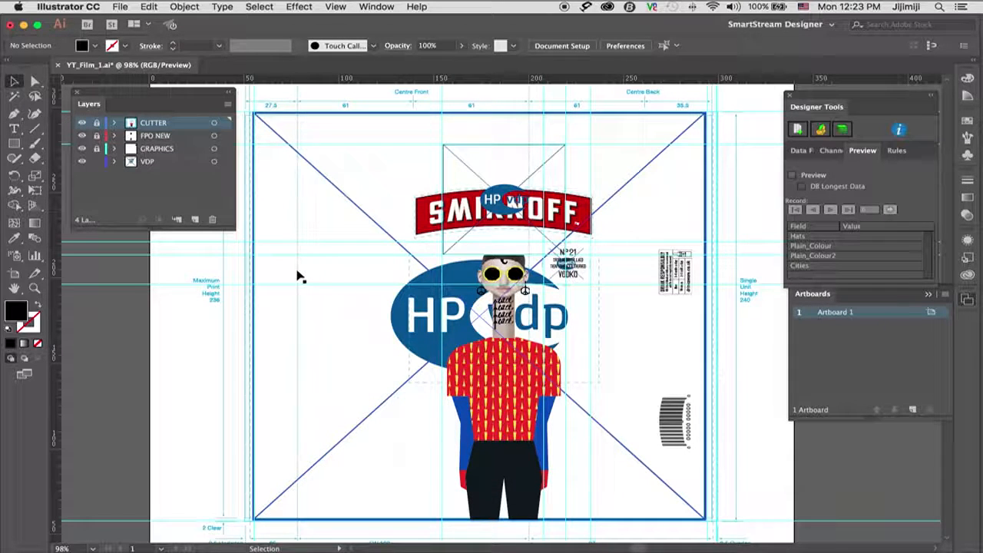
# - Create a new layer above CUTTER and name it Text
pyautogui.click(14, 131)
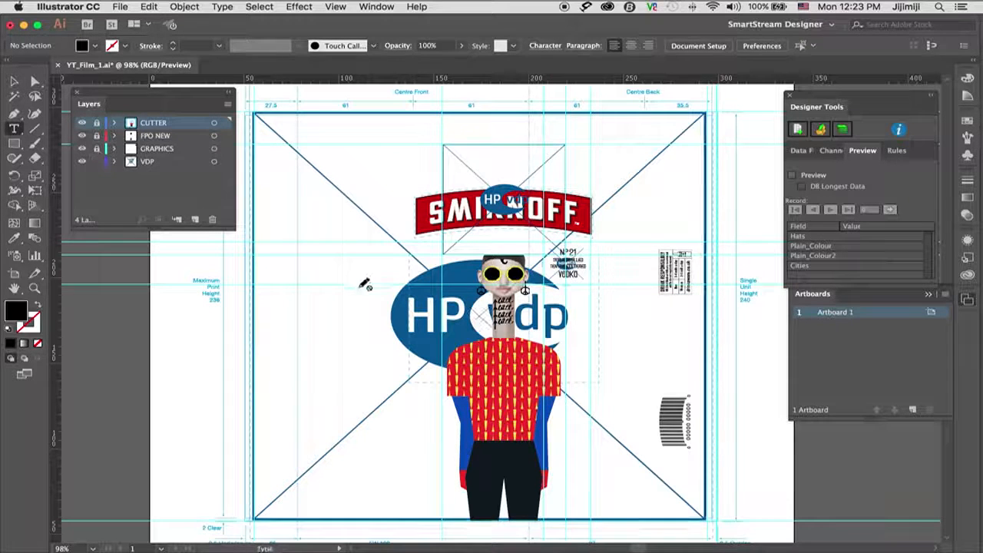
pyautogui.click(195, 221)
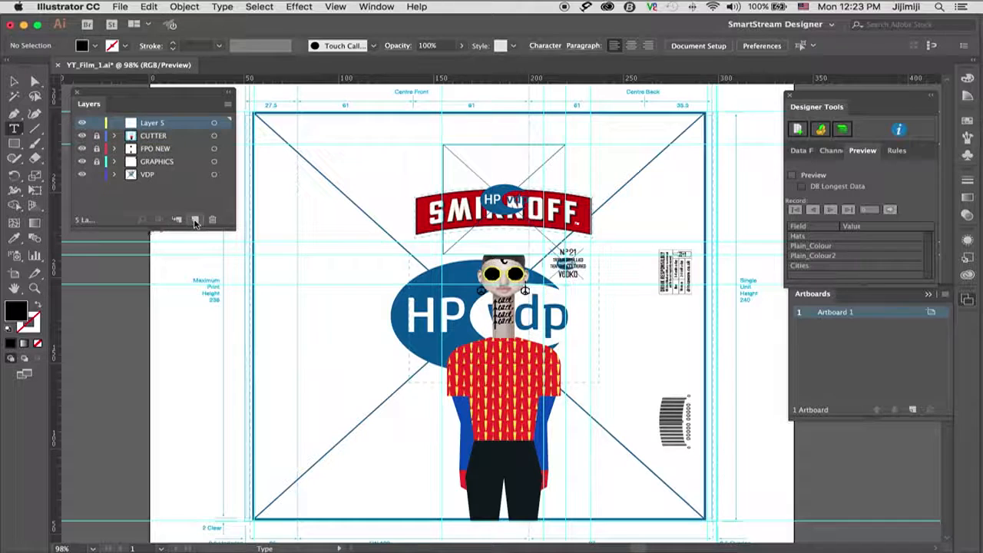
pyautogui.doubleClick(157, 126)
pyautogui.write('Y')
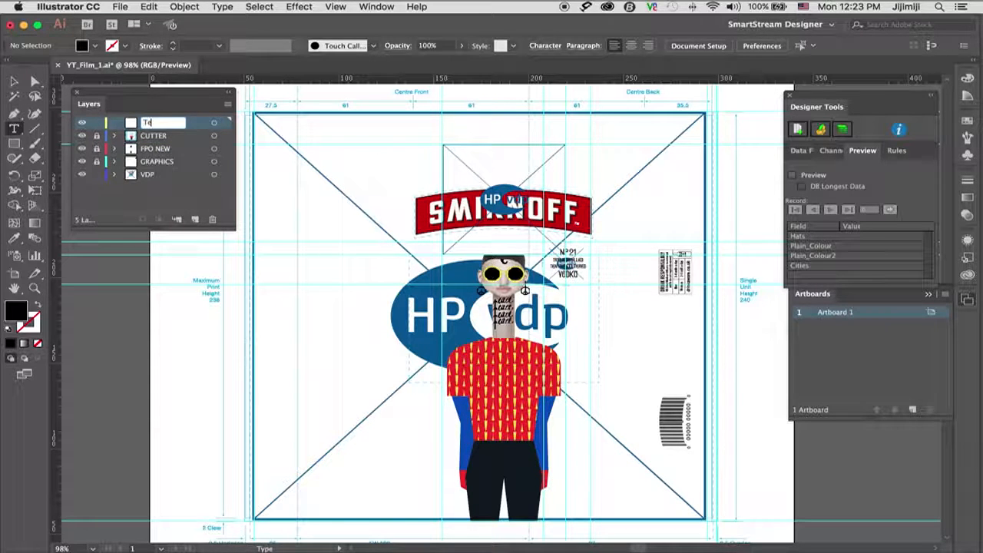
pyautogui.write('ext')
pyautogui.press('Return')
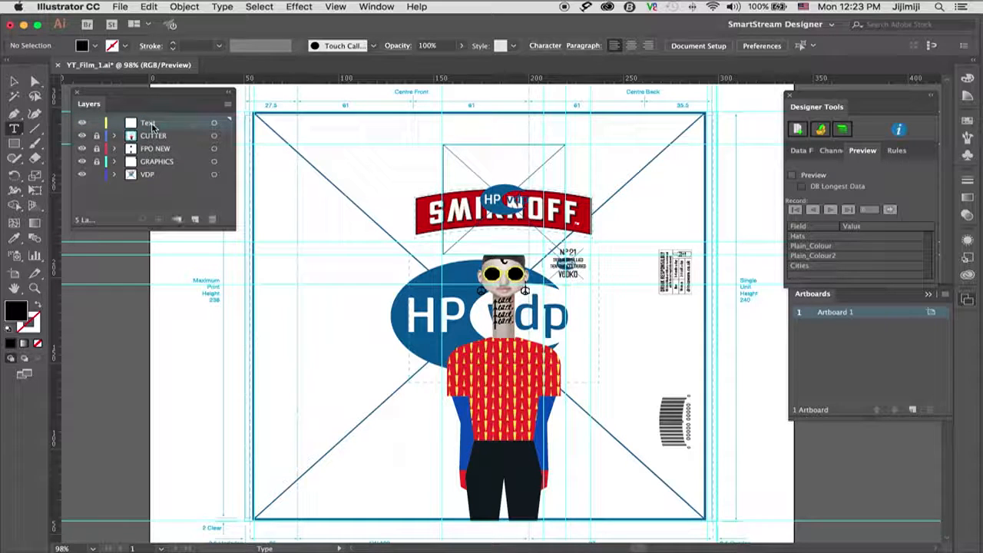
# - Draw a text frame across the label's left edge, make it a text channel and fill it with the Cities data field
pyautogui.moveTo(164, 329); pyautogui.dragTo(379, 369)
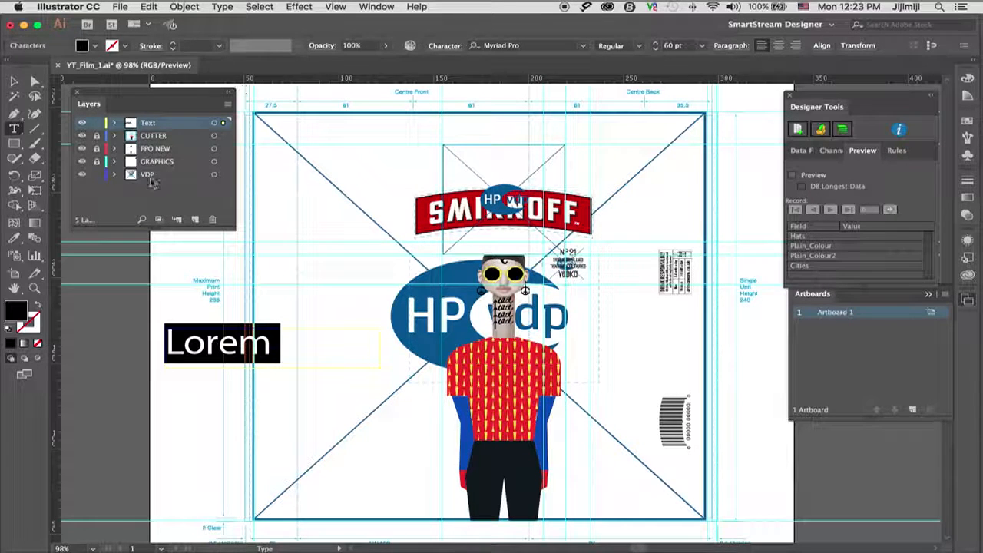
pyautogui.click(830, 150)
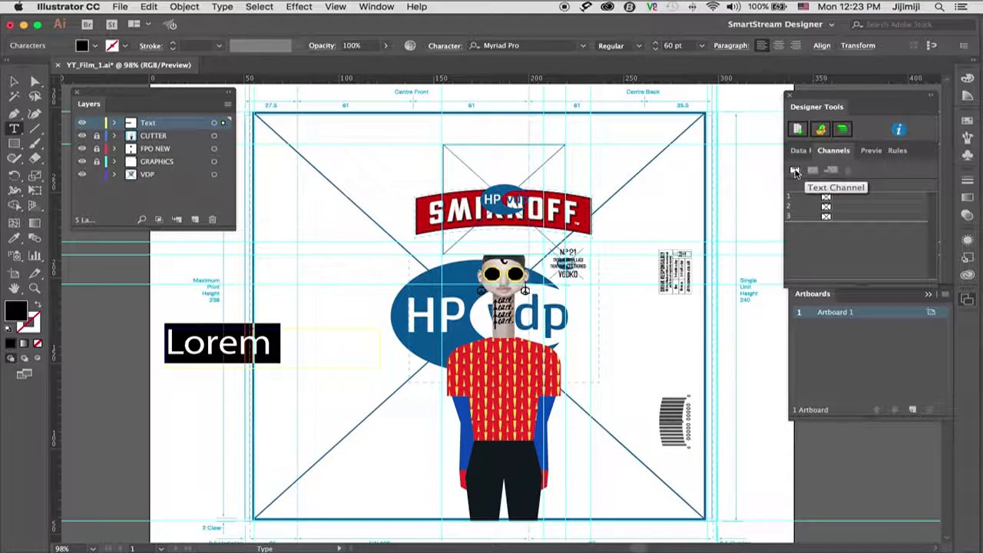
pyautogui.click(795, 169)
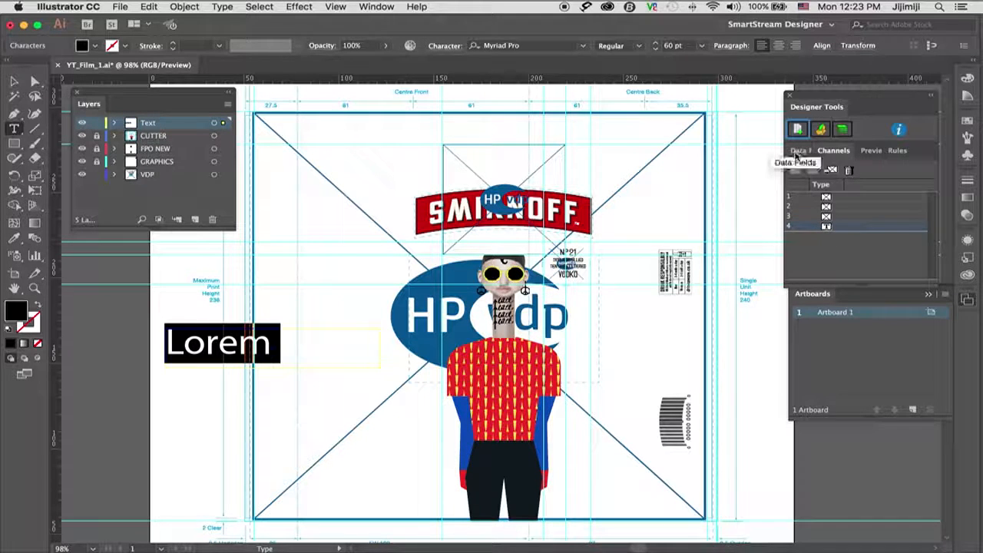
pyautogui.click(798, 152)
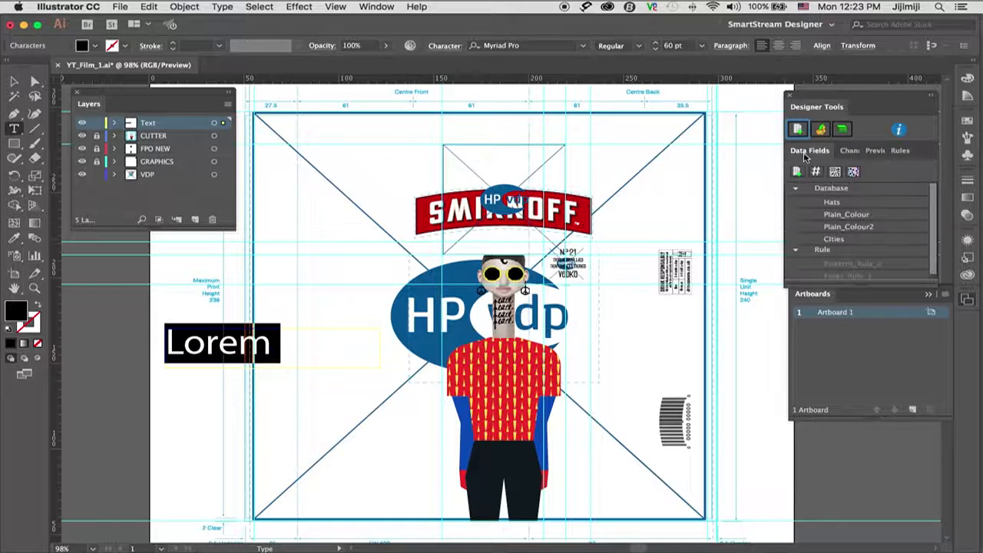
pyautogui.doubleClick(835, 243)
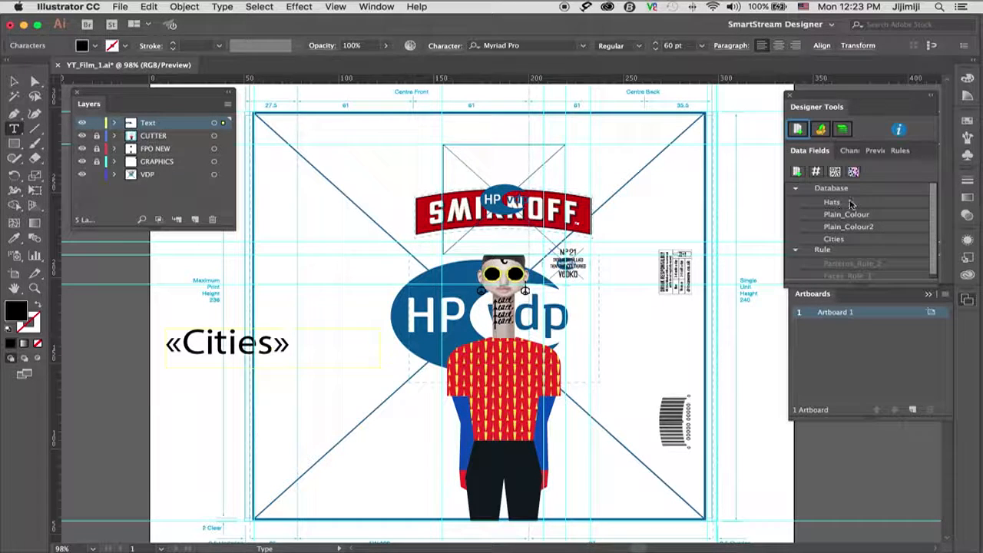
# - Preview the record data on the label to check the Cities text, and turn the preview off again
pyautogui.click(875, 152)
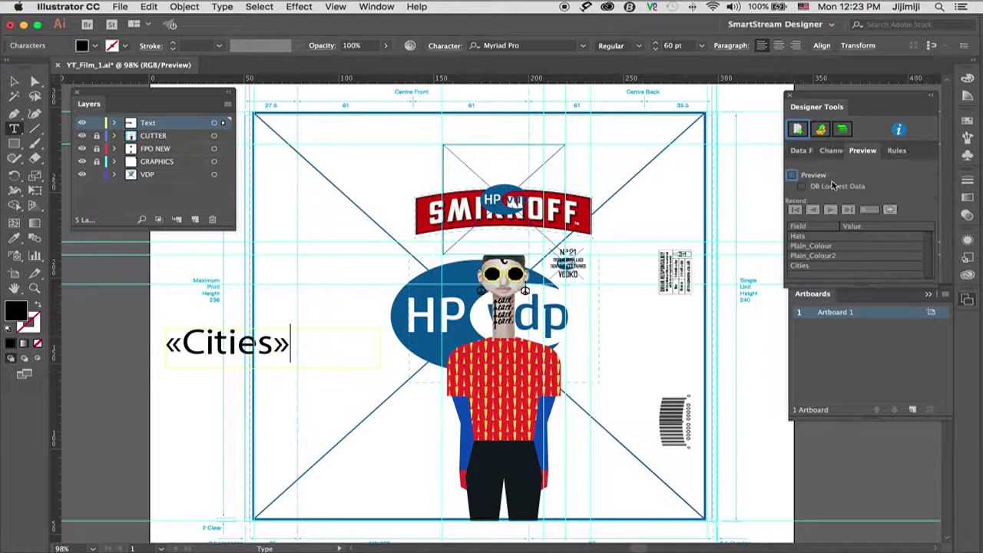
pyautogui.click(794, 176)
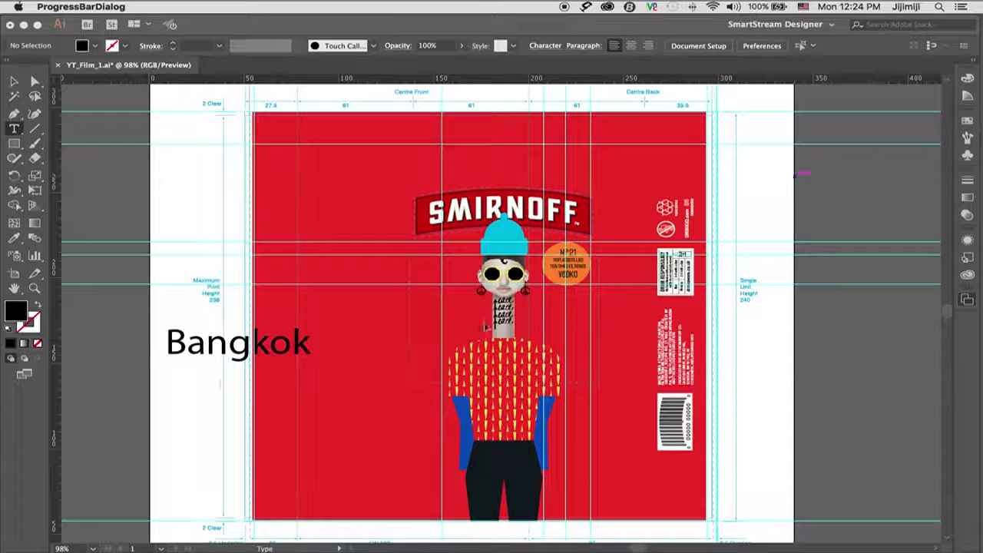
pyautogui.click(799, 176)
# - Rotate the Cities text frame 90° counterclockwise with Free Transform and place it just inside the label's left edge
pyautogui.click(15, 81)
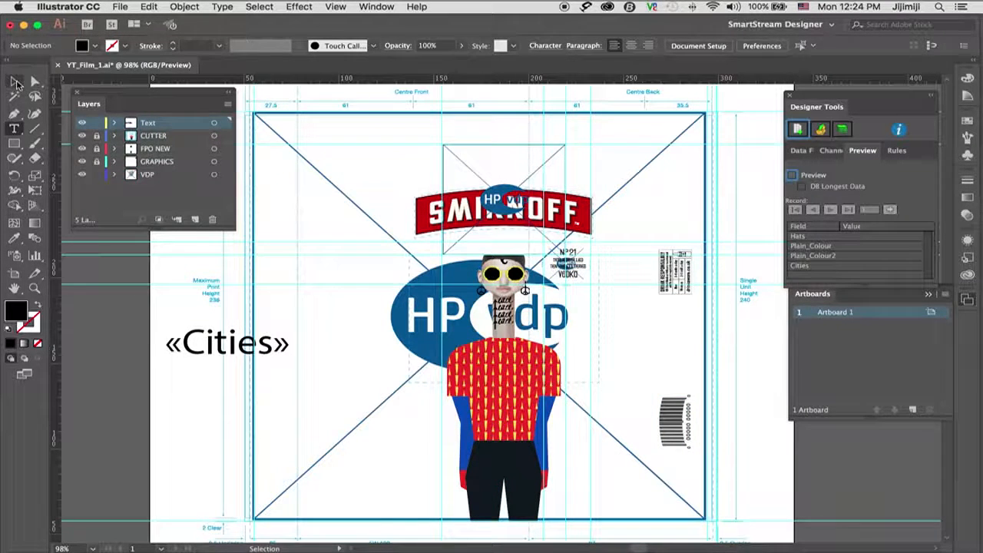
pyautogui.click(199, 355)
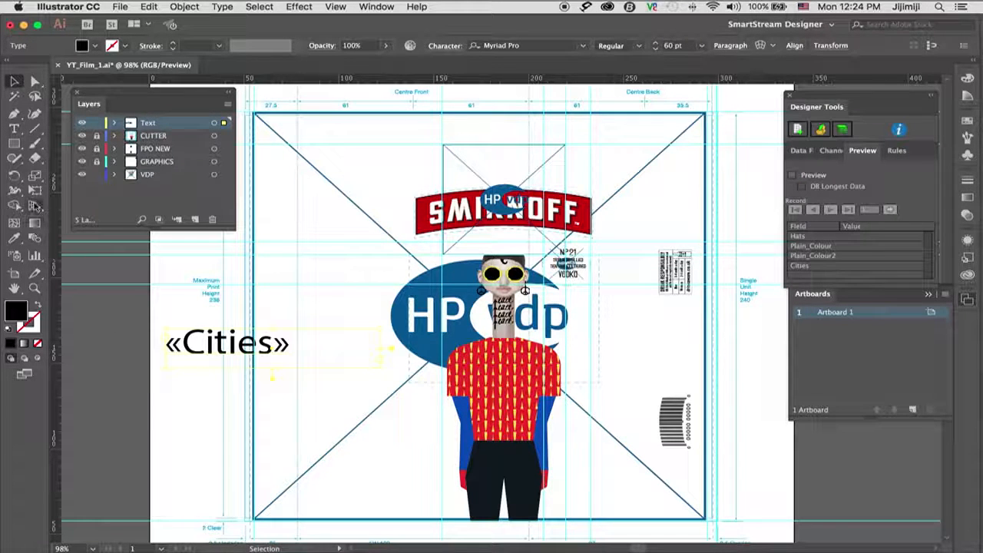
pyautogui.press('e')
pyautogui.moveTo(162, 379); pyautogui.dragTo(309, 415)
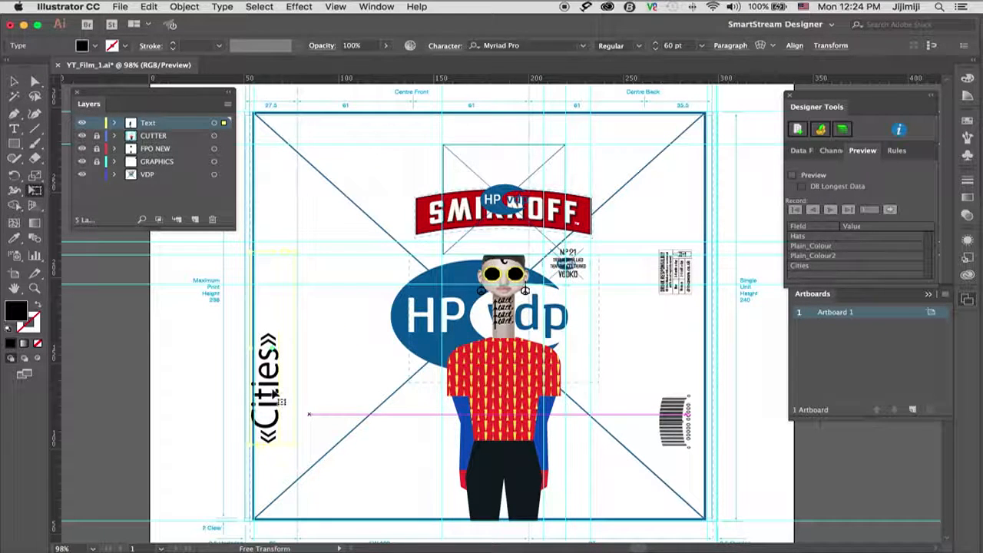
# - Set the Cities text in the Haustraks font and move its frame inward beside the figure
pyautogui.click(14, 81)
pyautogui.click(15, 129)
pyautogui.tripleClick(275, 382)
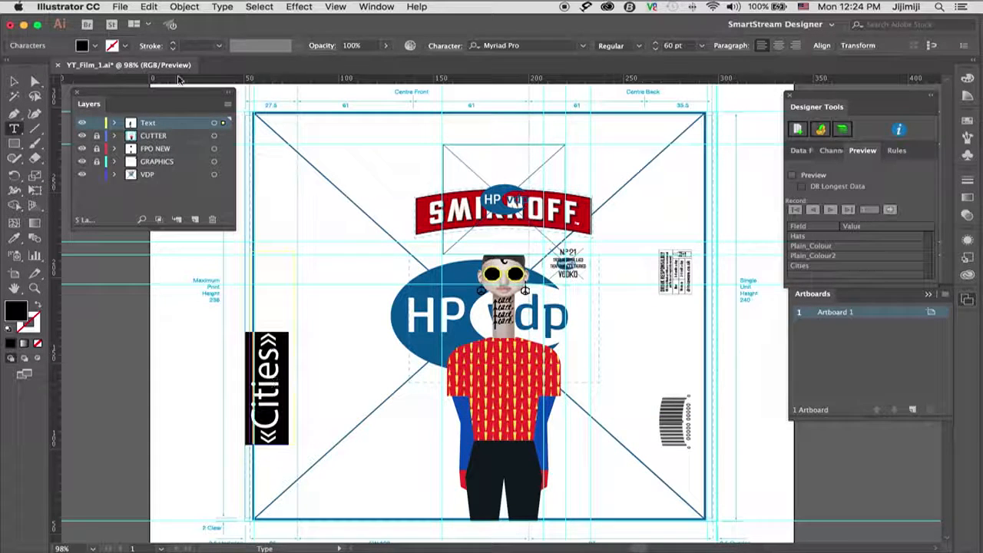
pyautogui.click(477, 46)
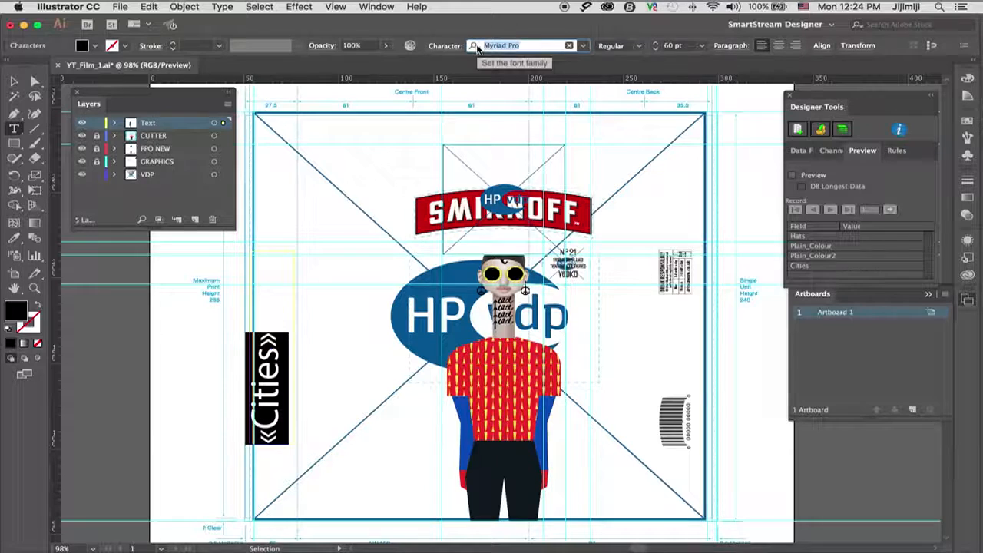
pyautogui.write('haus')
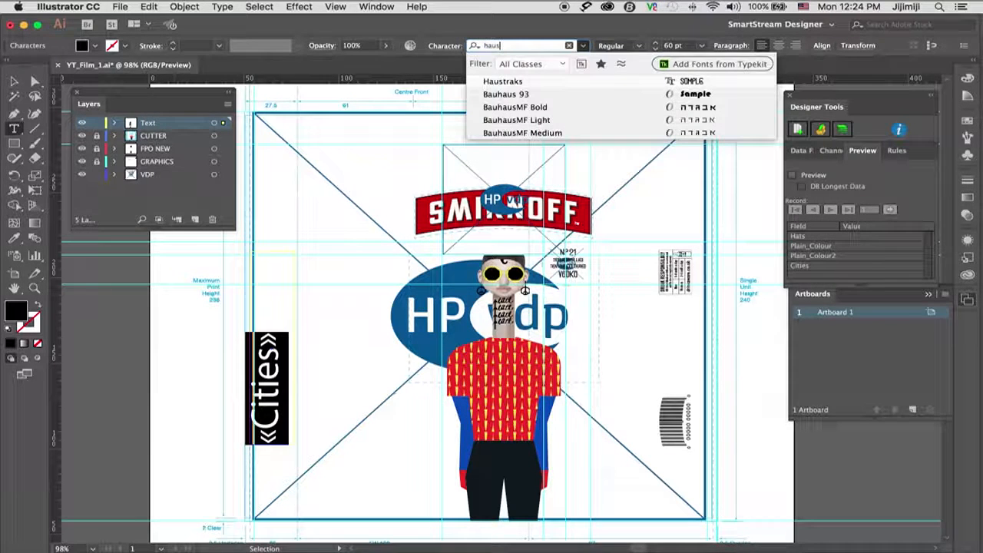
pyautogui.click(516, 82)
pyautogui.click(14, 81)
pyautogui.moveTo(259, 417); pyautogui.dragTo(389, 387)
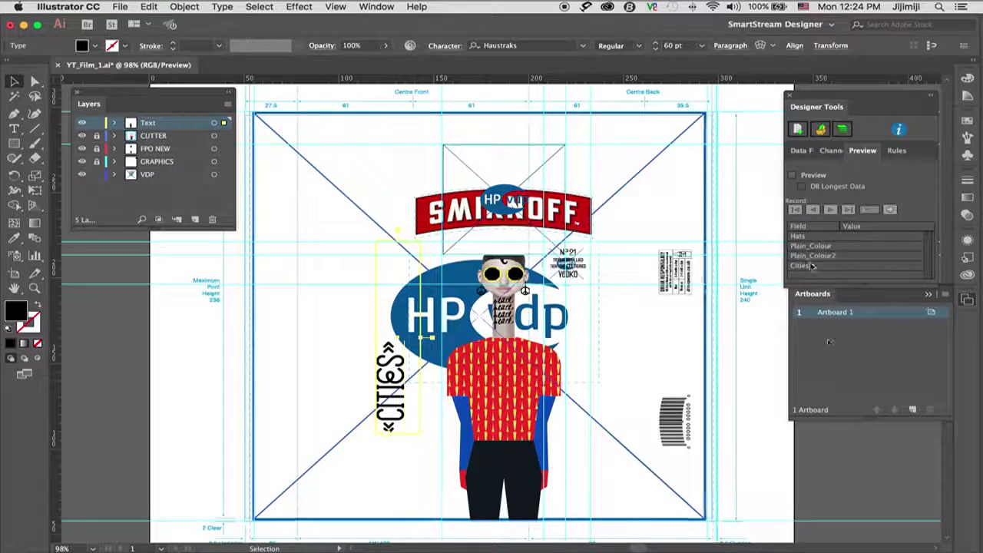
# - Preview the label and advance through the records to check the city names in the new font, and turn the preview off
pyautogui.click(795, 177)
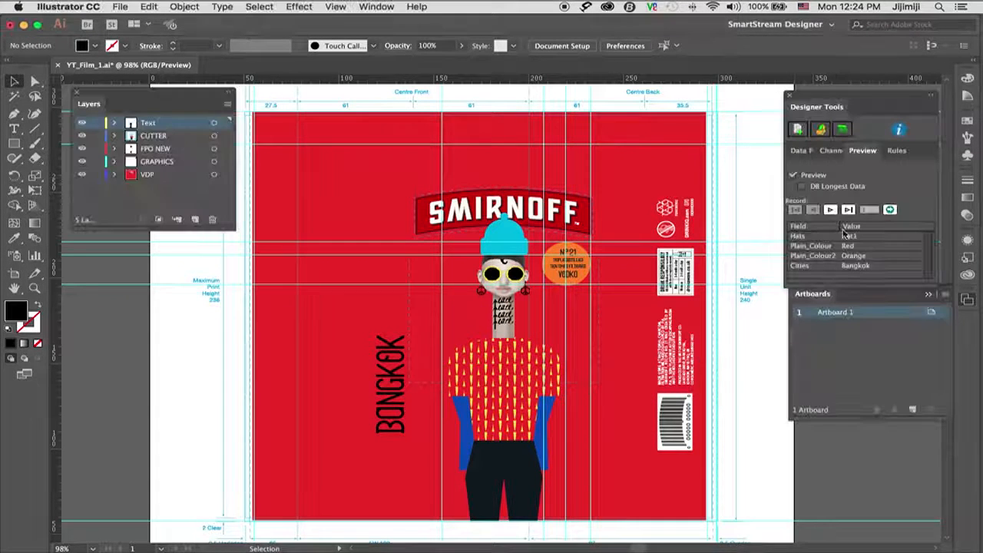
pyautogui.click(828, 209)
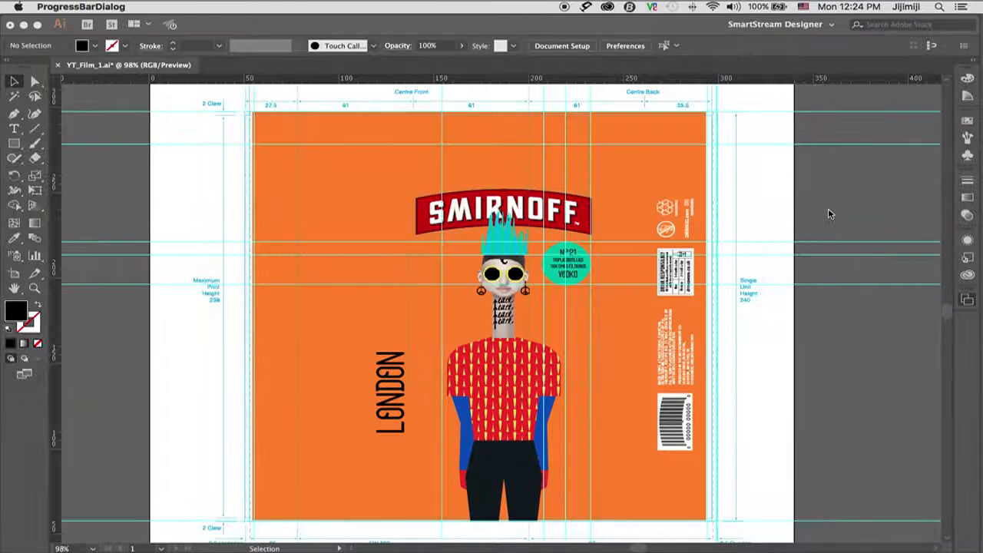
pyautogui.click(831, 209)
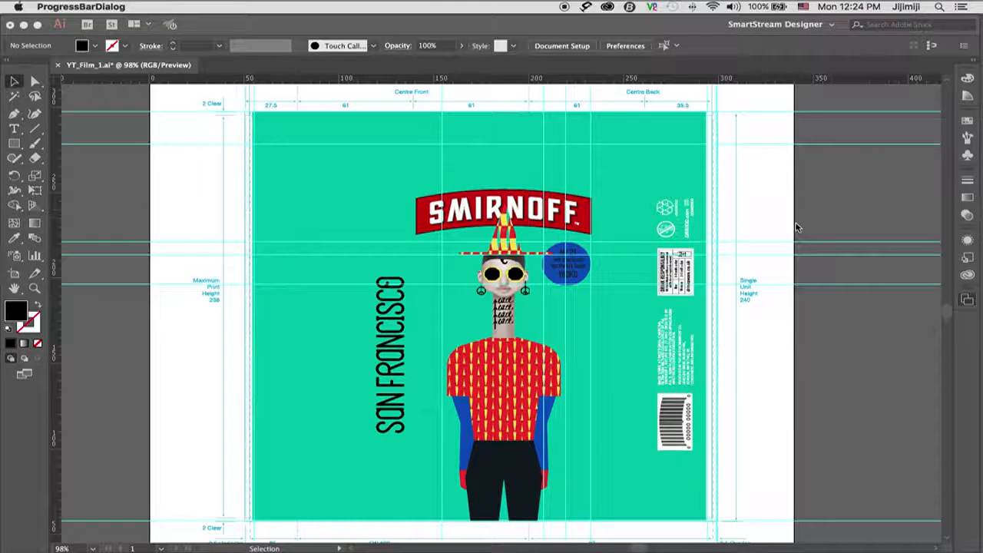
pyautogui.click(794, 176)
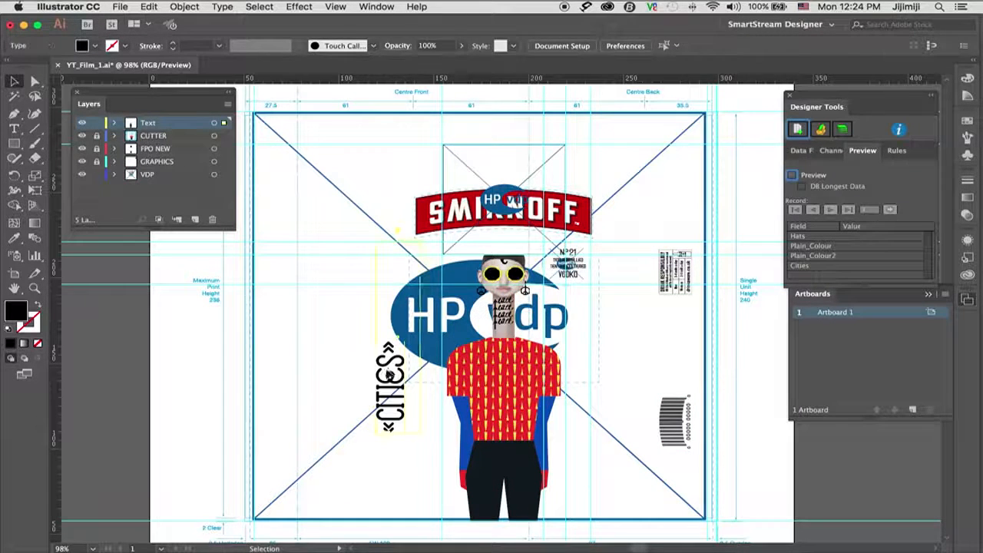
# - Shorten the Cities text frame from its upper end and check the San Francisco record in a temporary preview
pyautogui.click(395, 269)
pyautogui.moveTo(395, 273); pyautogui.dragTo(394, 280)
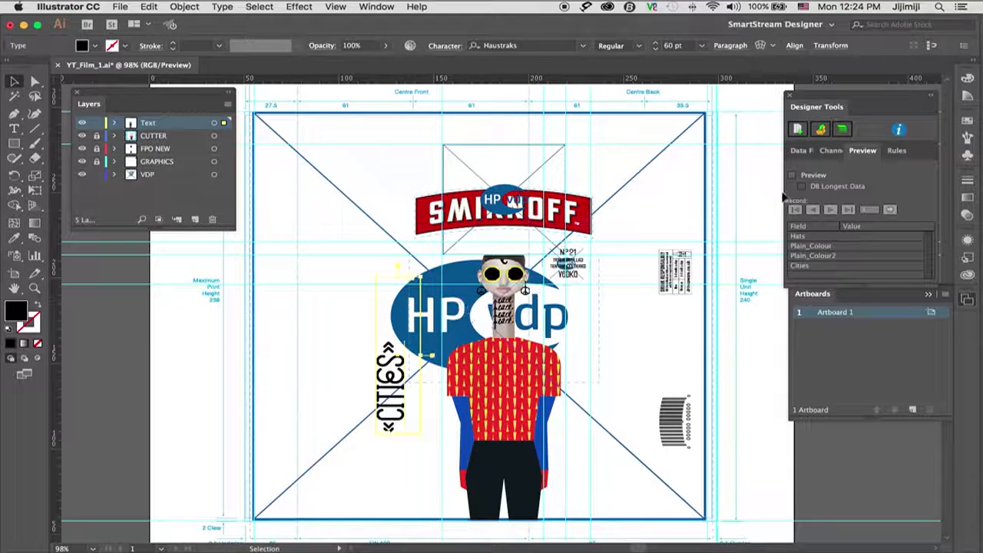
pyautogui.click(792, 175)
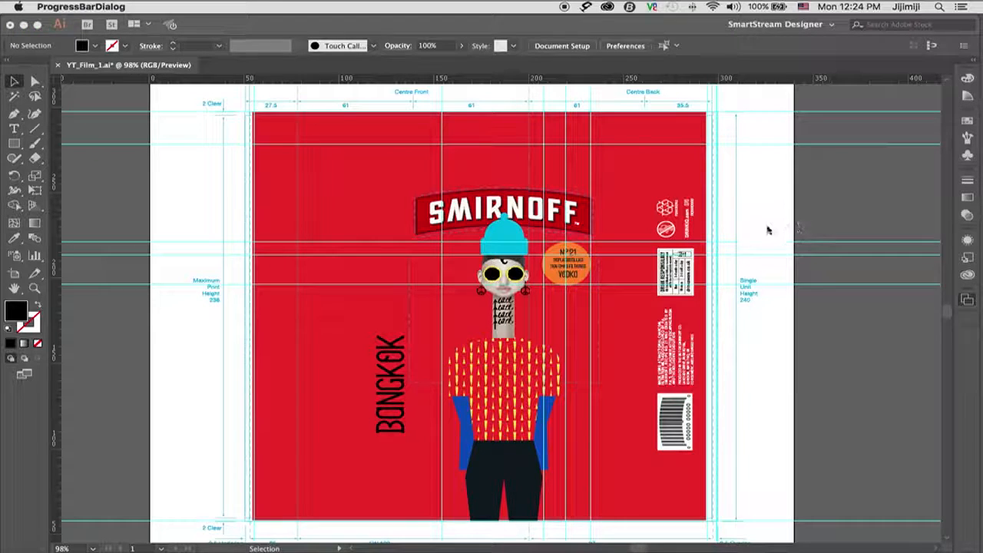
pyautogui.click(871, 210)
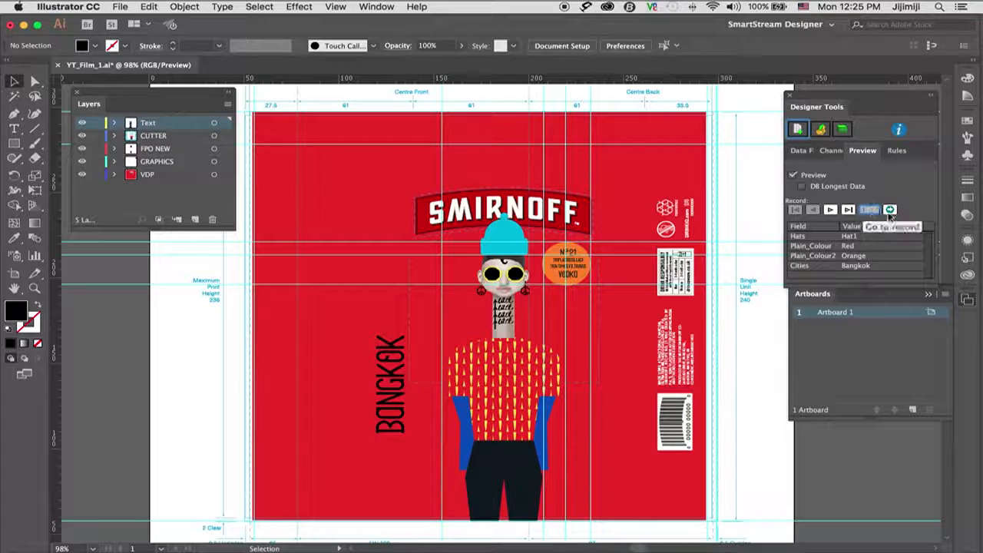
pyautogui.click(889, 210)
pyautogui.click(868, 210)
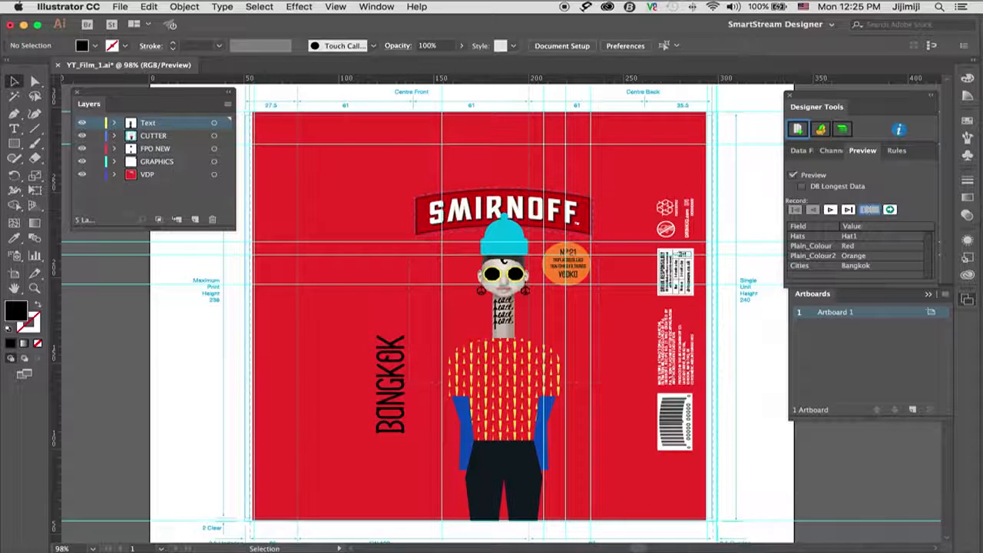
pyautogui.click(890, 211)
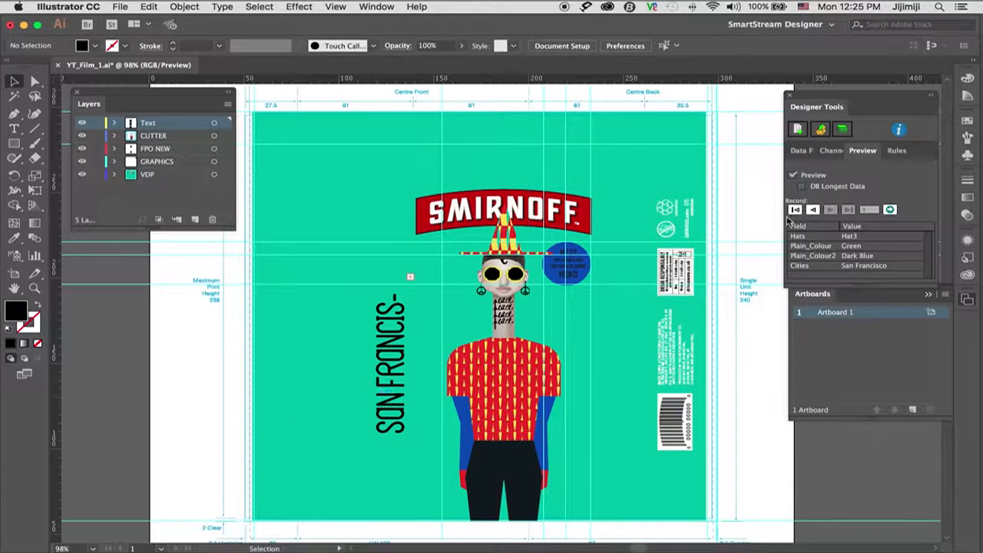
pyautogui.click(794, 176)
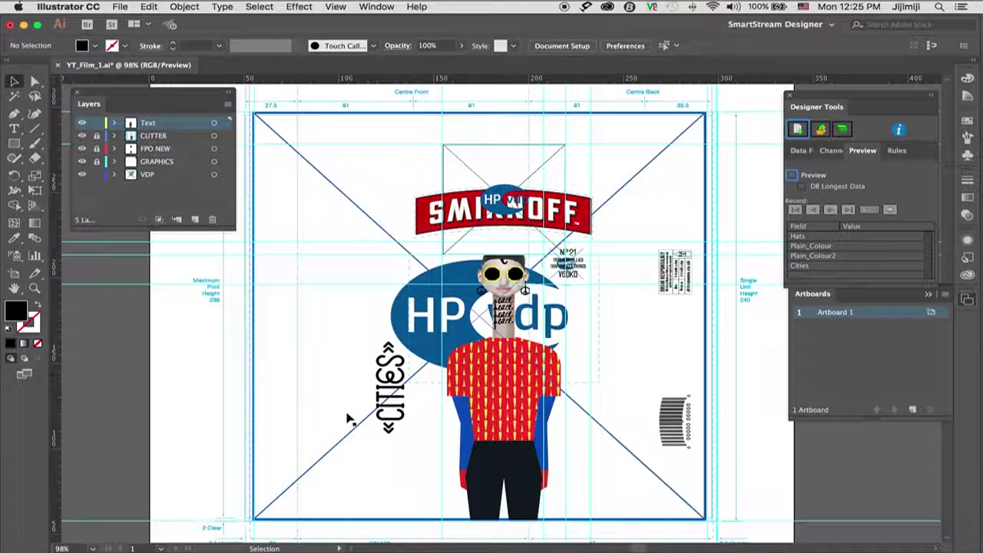
# - Set Text Fitting to On overflow for the Cities text channel
pyautogui.click(399, 414)
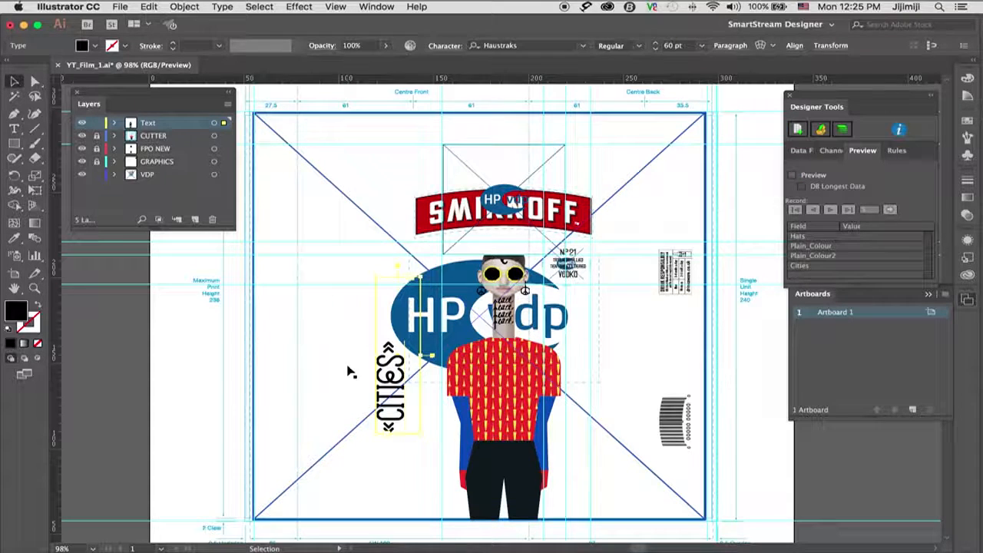
pyautogui.click(833, 151)
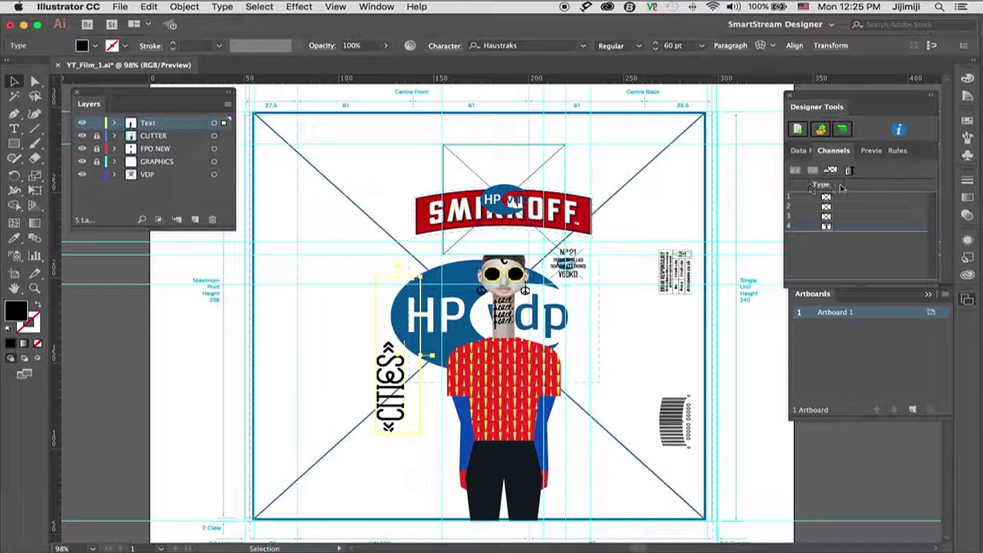
pyautogui.doubleClick(833, 227)
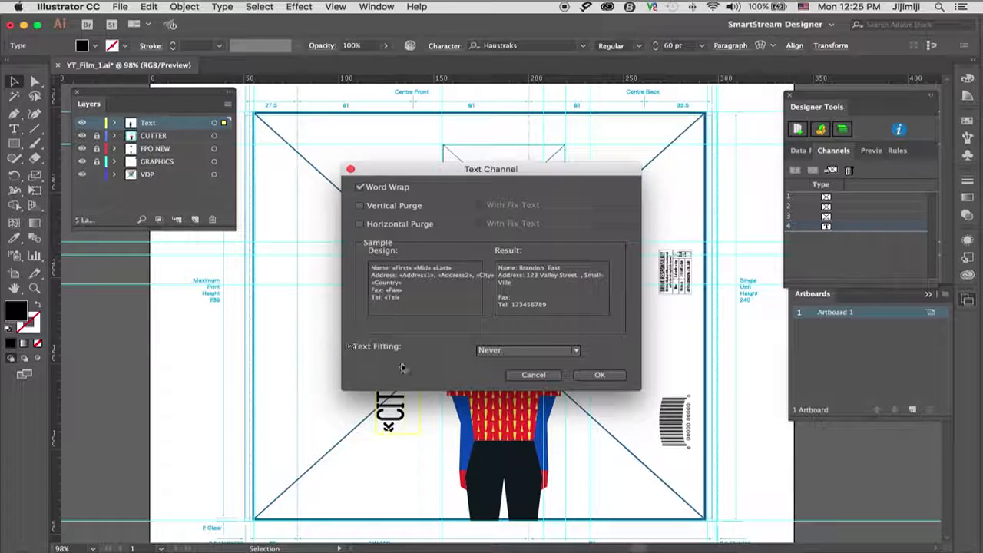
pyautogui.click(493, 352)
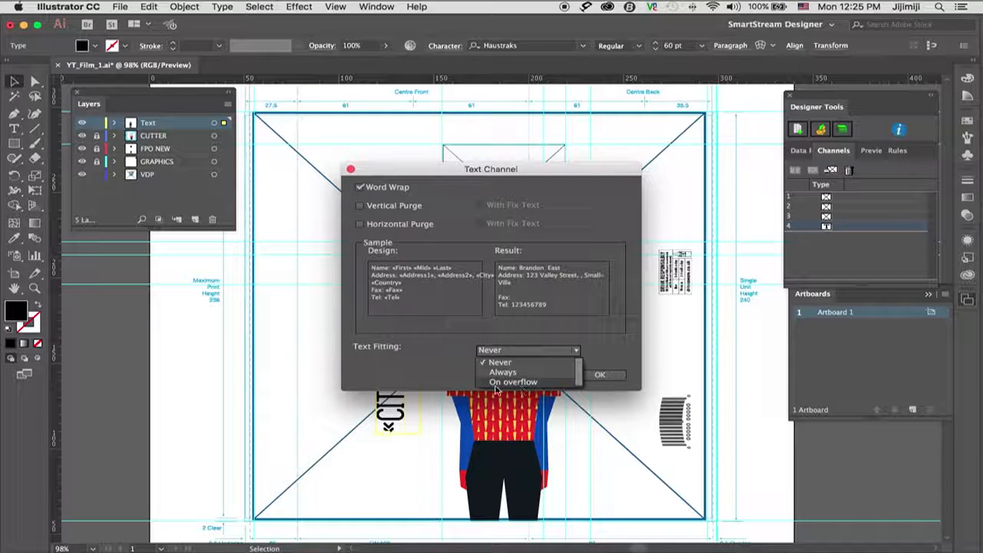
pyautogui.click(514, 382)
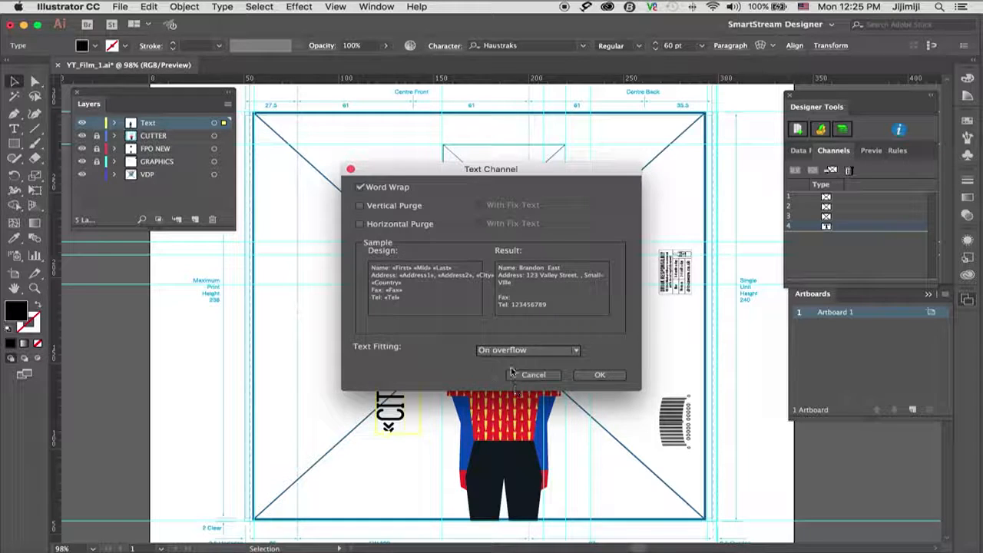
pyautogui.click(599, 375)
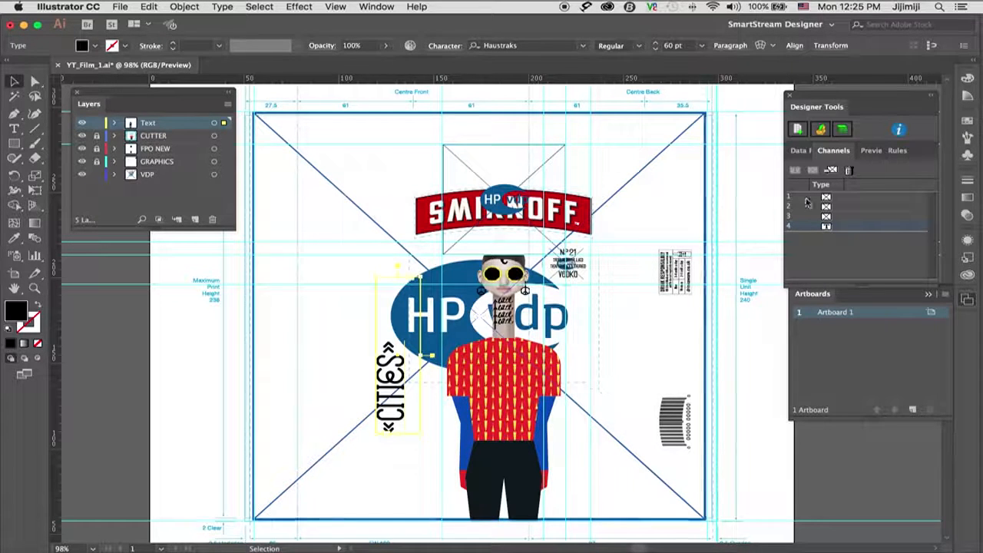
# - Preview the San Francisco record to check the fitted text, and turn the preview off again
pyautogui.click(873, 152)
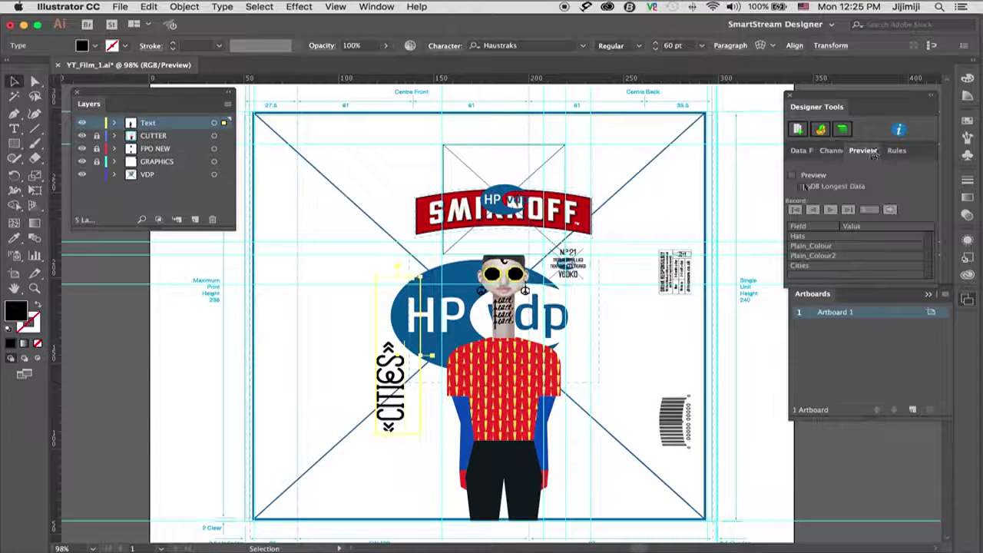
pyautogui.click(793, 179)
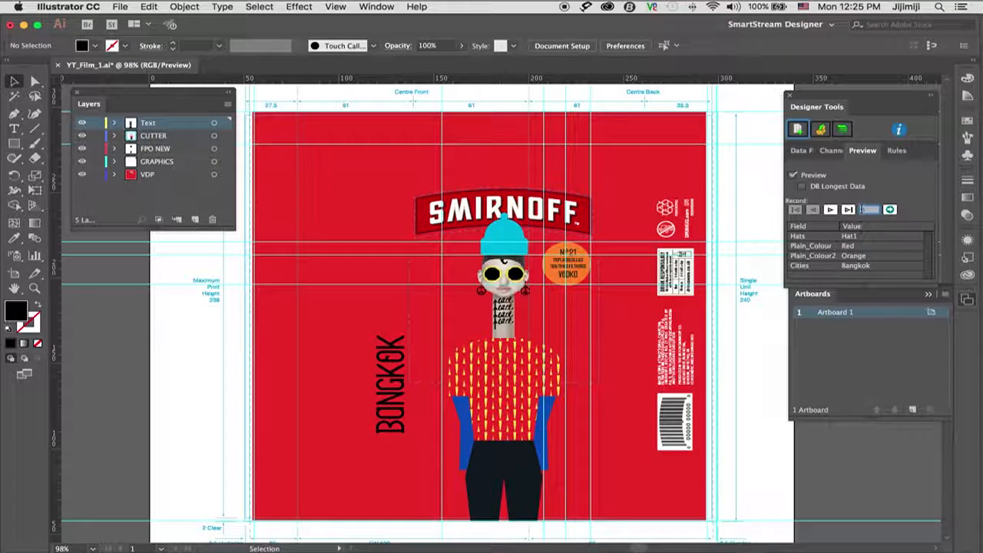
pyautogui.click(889, 210)
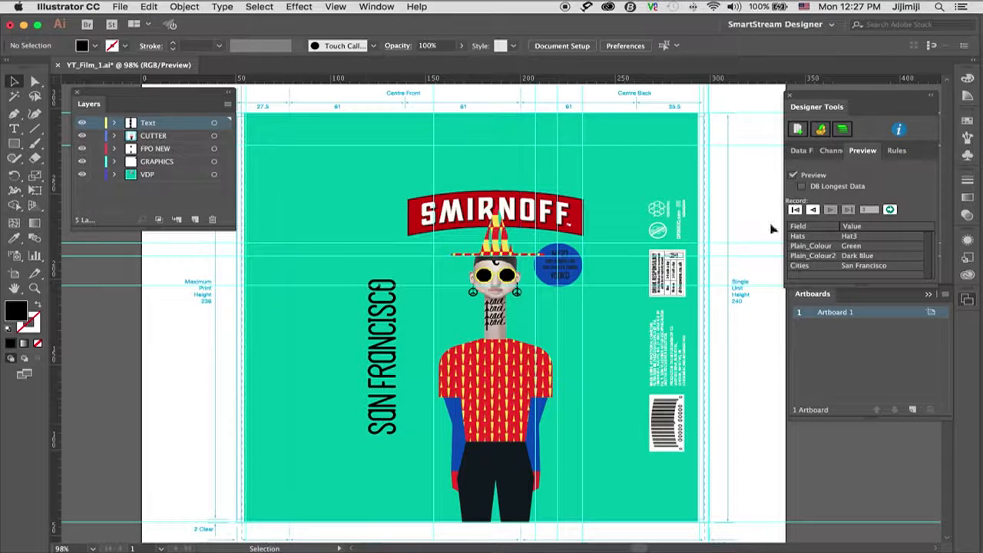
pyautogui.click(793, 179)
# - Lengthen the Cities text frame upward and add the fixed text ", WE ARE OPEN" after the Cities field
pyautogui.click(390, 271)
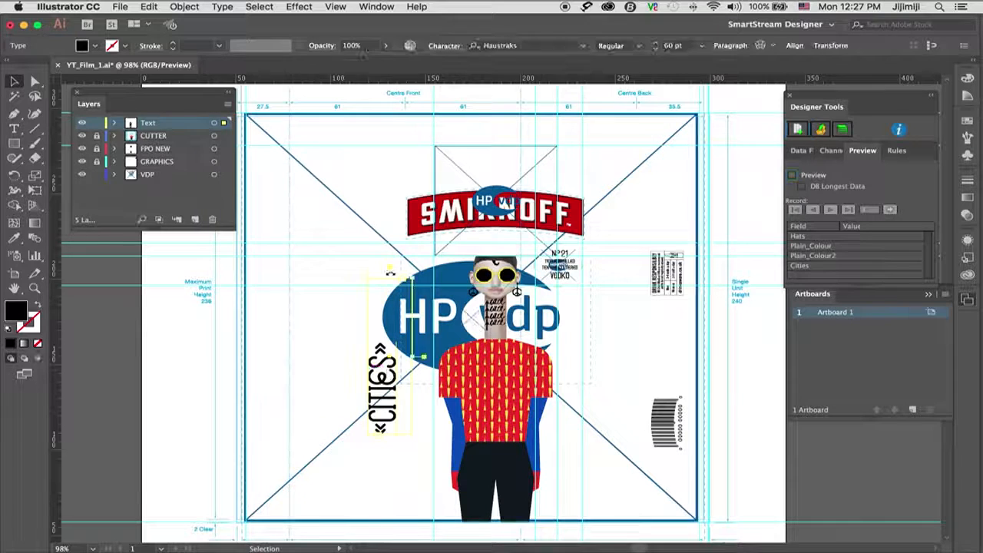
pyautogui.moveTo(390, 275); pyautogui.dragTo(389, 198)
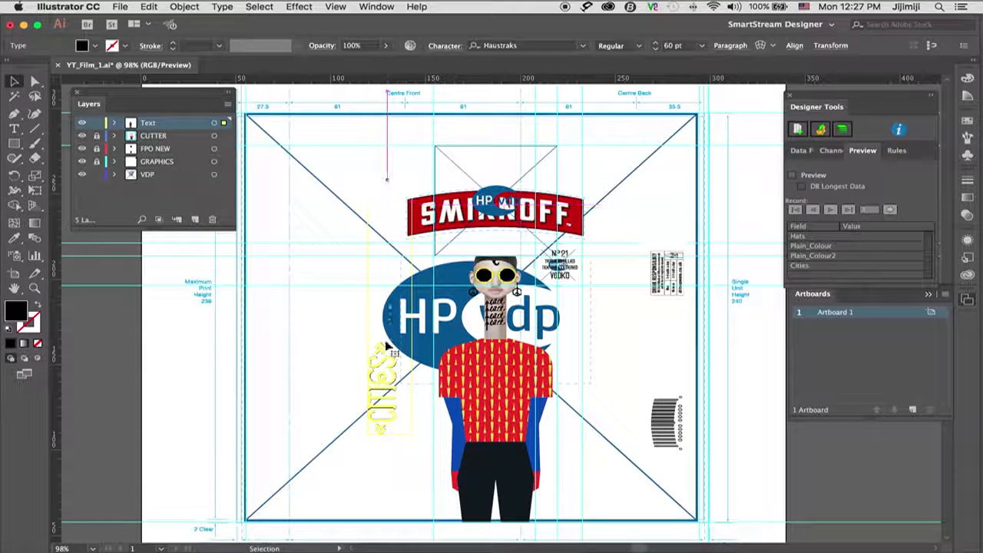
pyautogui.doubleClick(390, 345)
pyautogui.press('super+a')
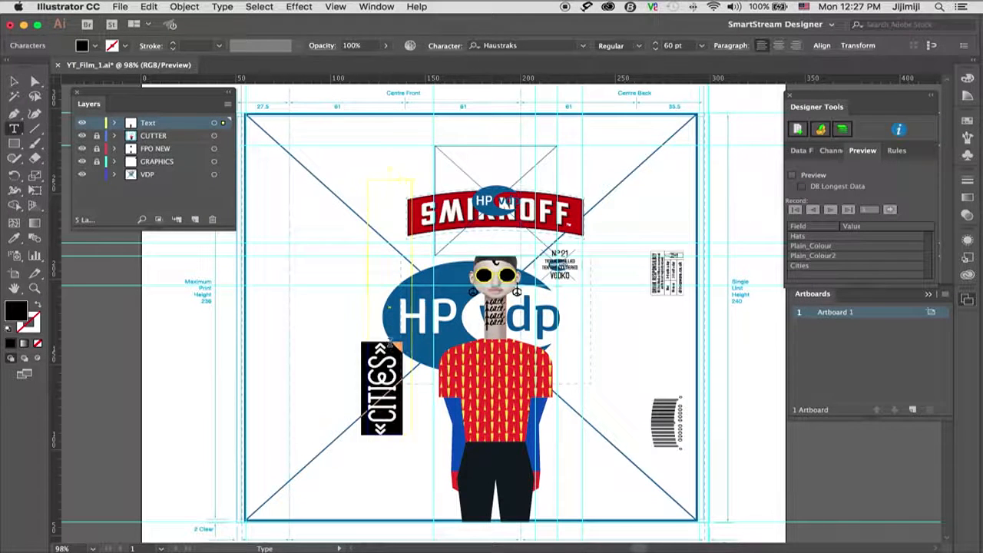
pyautogui.click(394, 340)
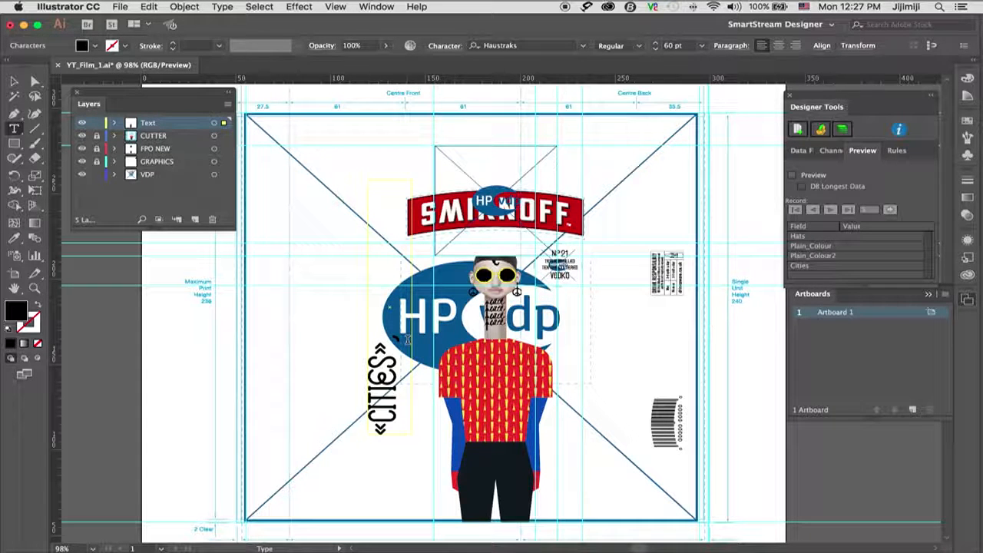
pyautogui.write(', W')
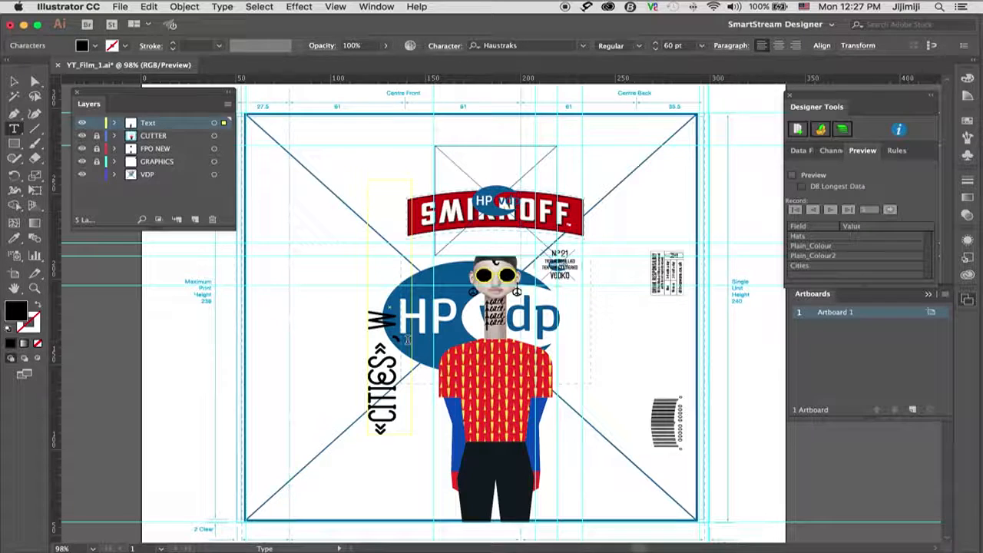
pyautogui.write('E ARE OPEN')
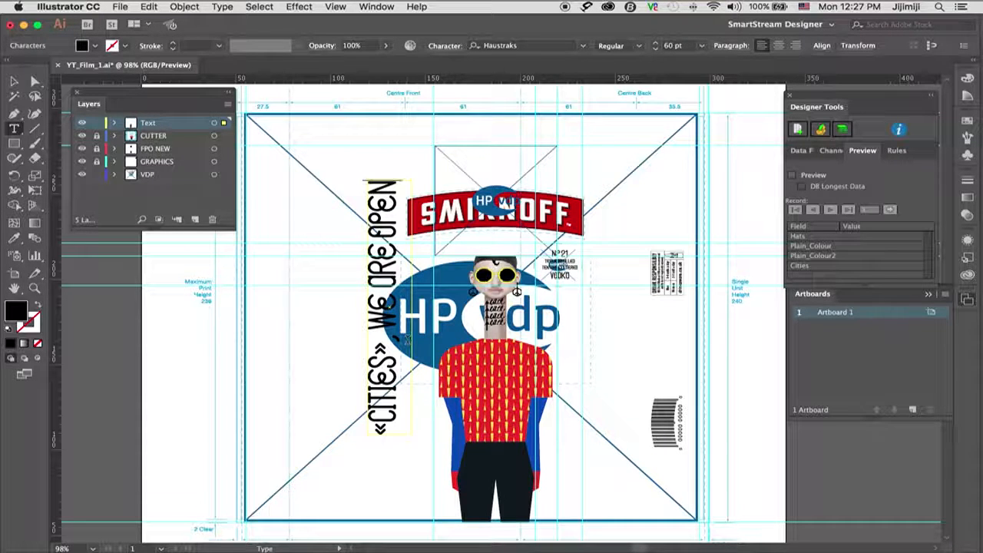
pyautogui.click(14, 80)
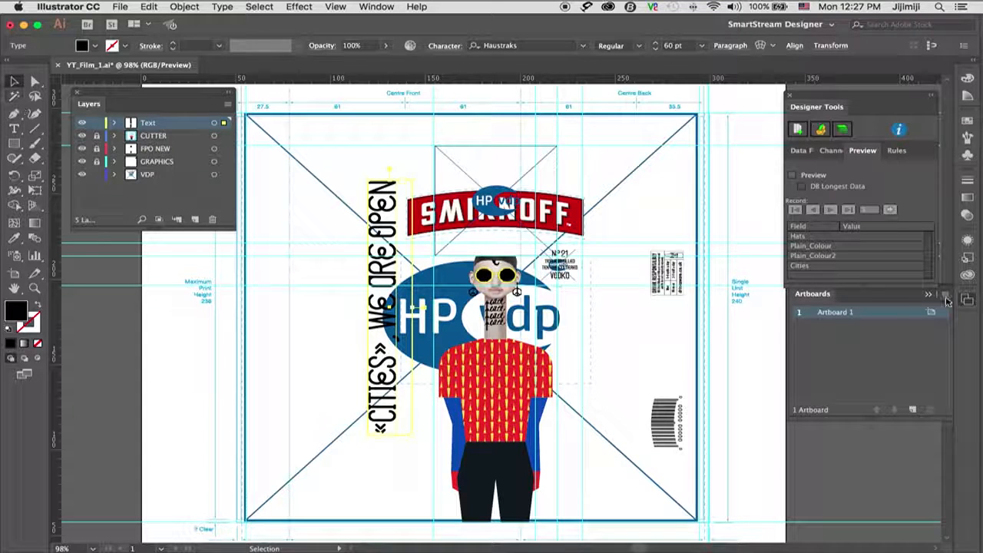
# - Preview the label and go through the records to check the city names combined with the fixed text
pyautogui.click(793, 178)
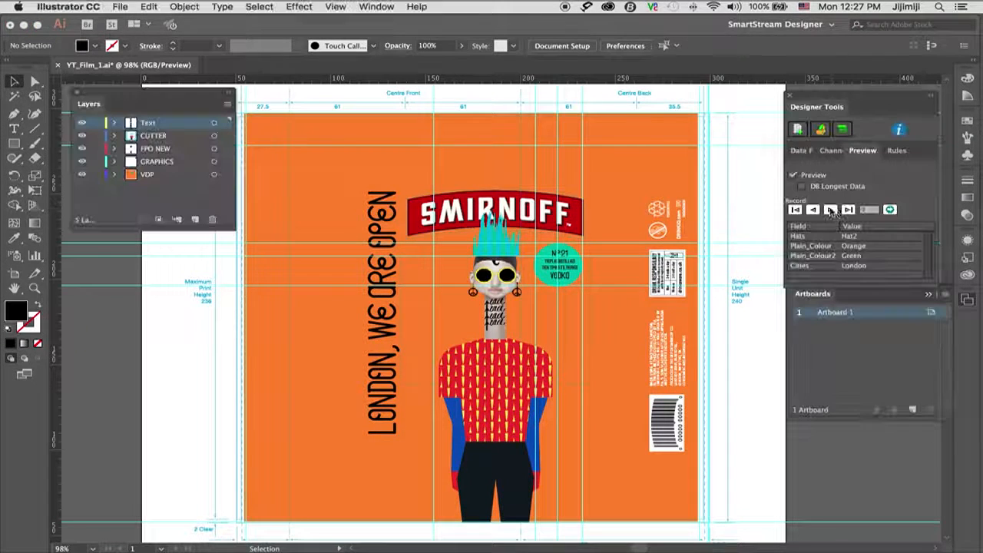
pyautogui.click(831, 209)
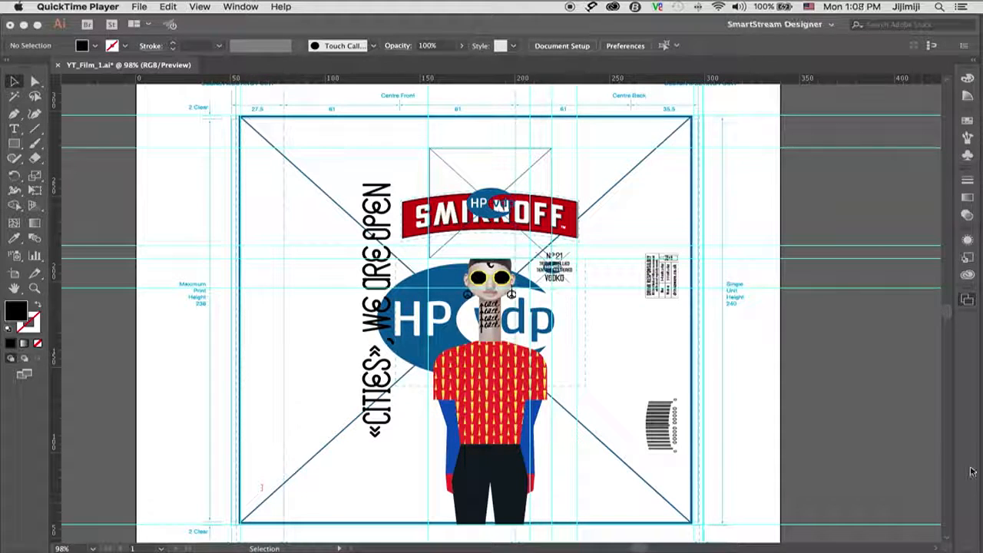
# - Switch to Excel to examine the Barcode column of web addresses in YT_Film_1.txt, and return to Illustrator
pyautogui.click(972, 419)
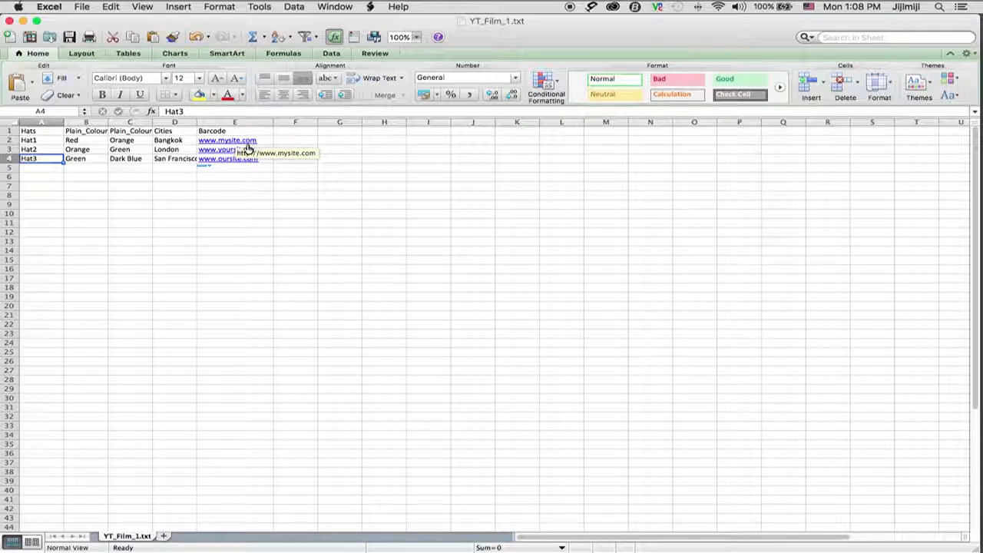
pyautogui.press('super+Tab')
pyautogui.press('super+Tab')
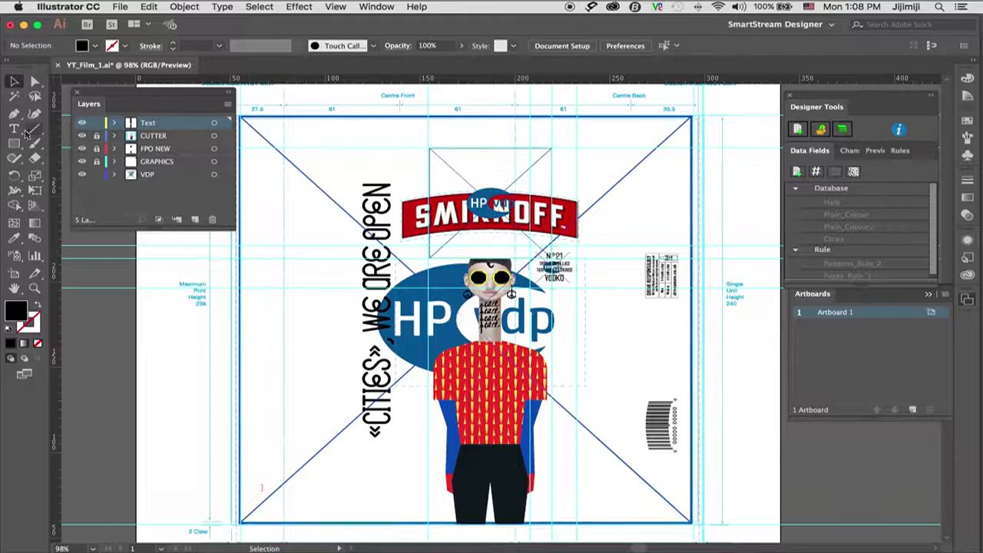
pyautogui.scroll(1, 430, 200)
pyautogui.hscroll(-1, 431, 200)
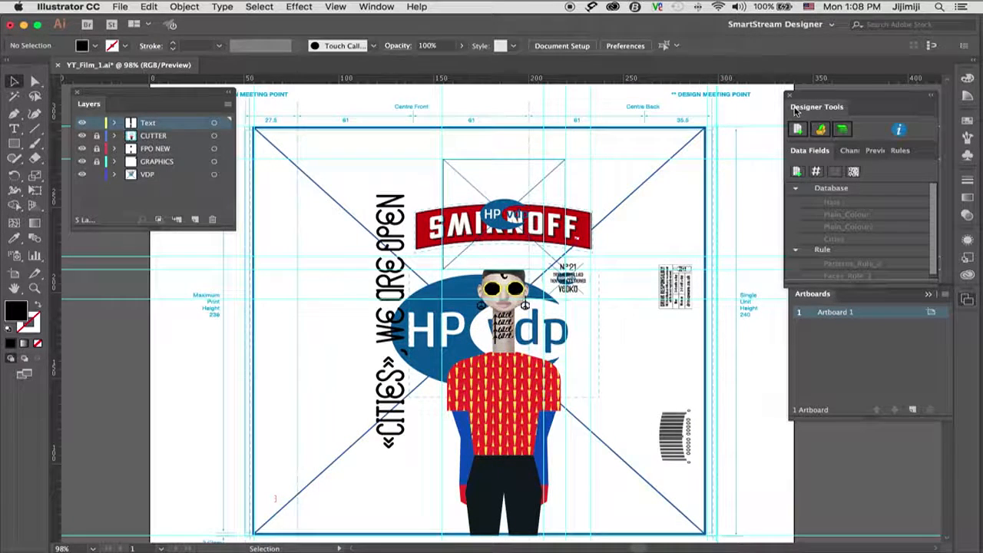
# - Select the updated YT_Film_1 file as the database header so the Barcode column is included, and accept the database
pyautogui.click(797, 131)
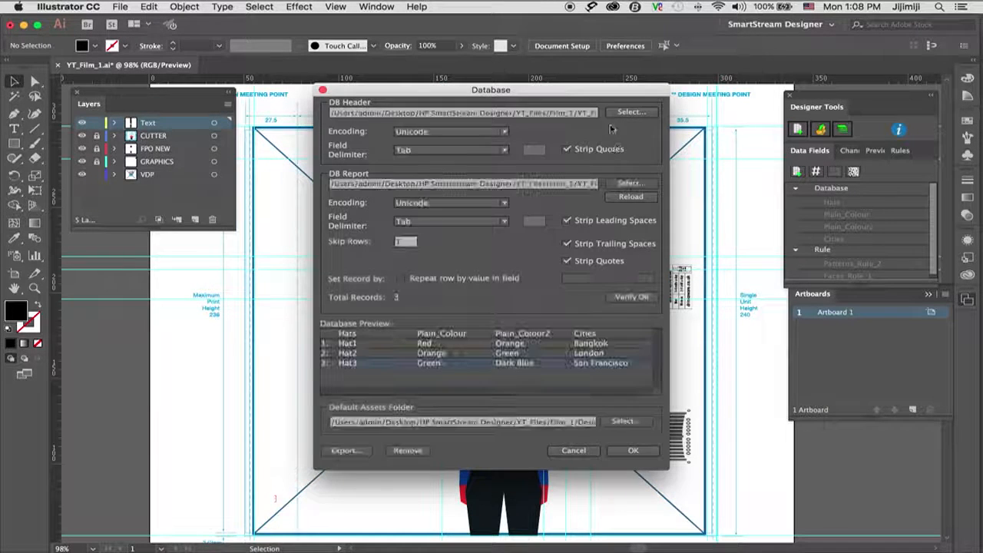
pyautogui.click(630, 113)
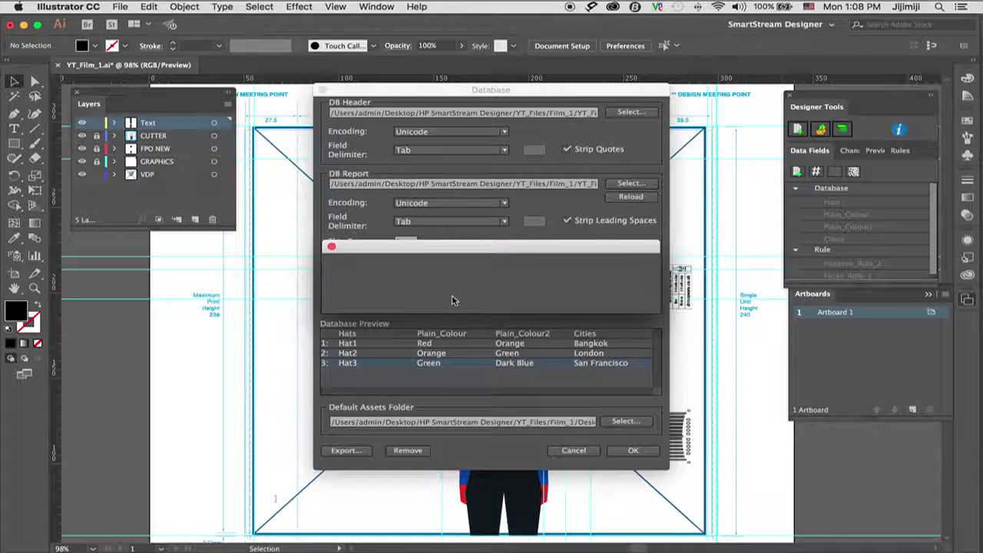
pyautogui.click(610, 298)
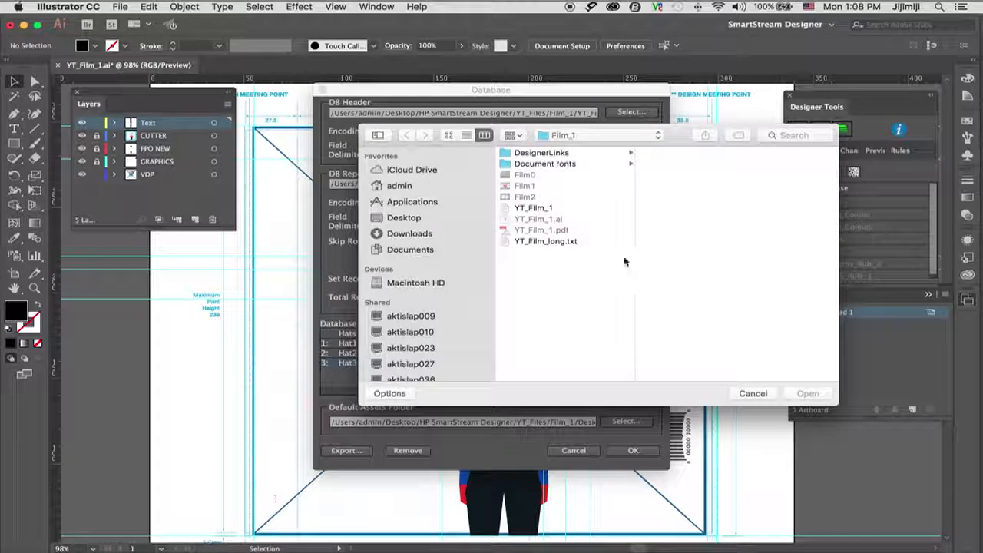
pyautogui.click(533, 208)
pyautogui.click(807, 393)
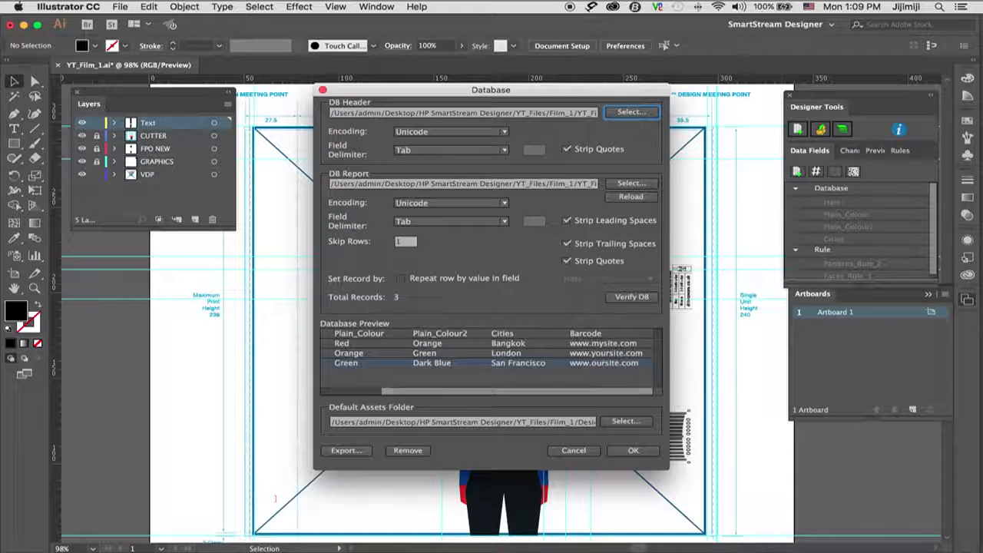
pyautogui.click(633, 453)
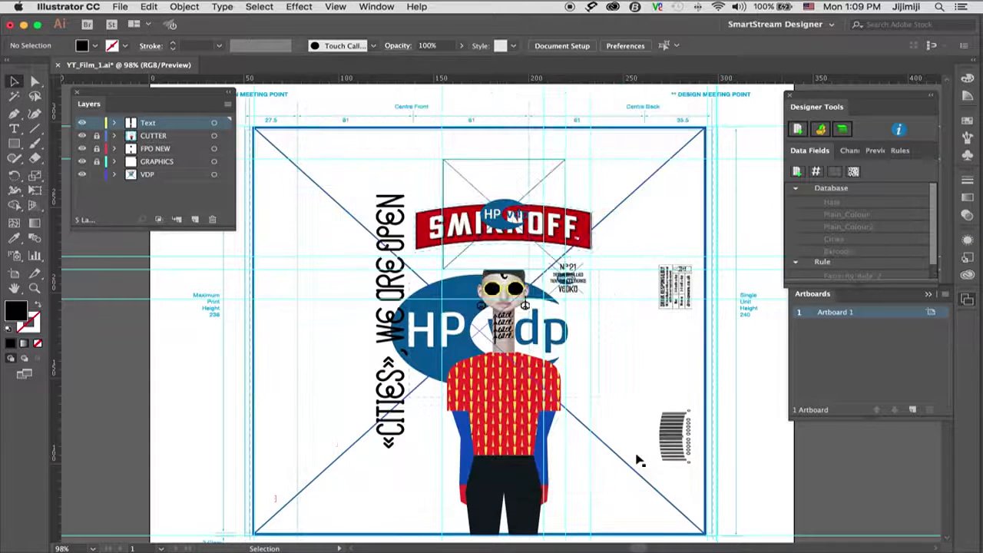
# - Draw a text frame across the label's lower left edge for the barcode
pyautogui.click(14, 144)
pyautogui.click(14, 128)
pyautogui.moveTo(183, 390); pyautogui.dragTo(310, 498)
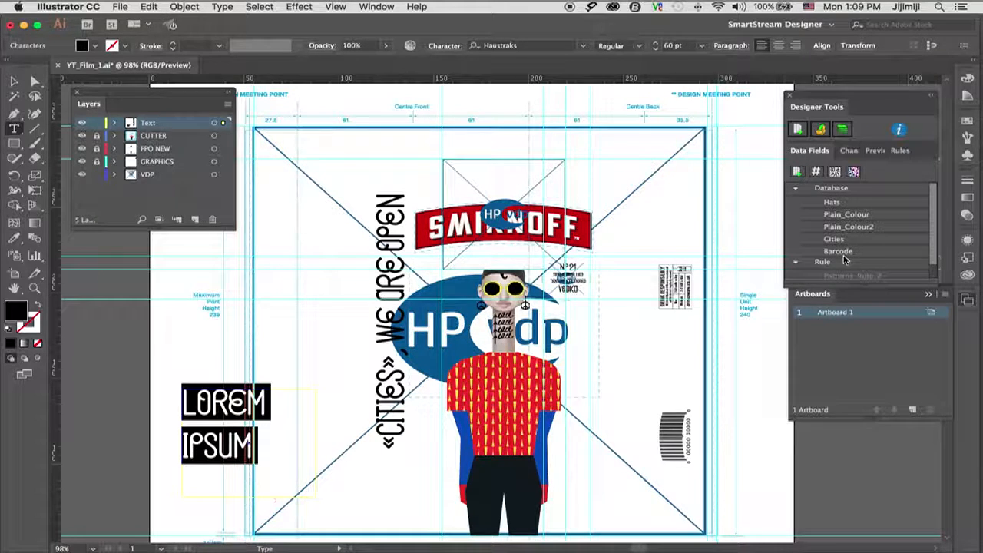
# - Insert a variable barcode into the new text frame with the QR-Code template and the Barcode field as data
pyautogui.click(835, 173)
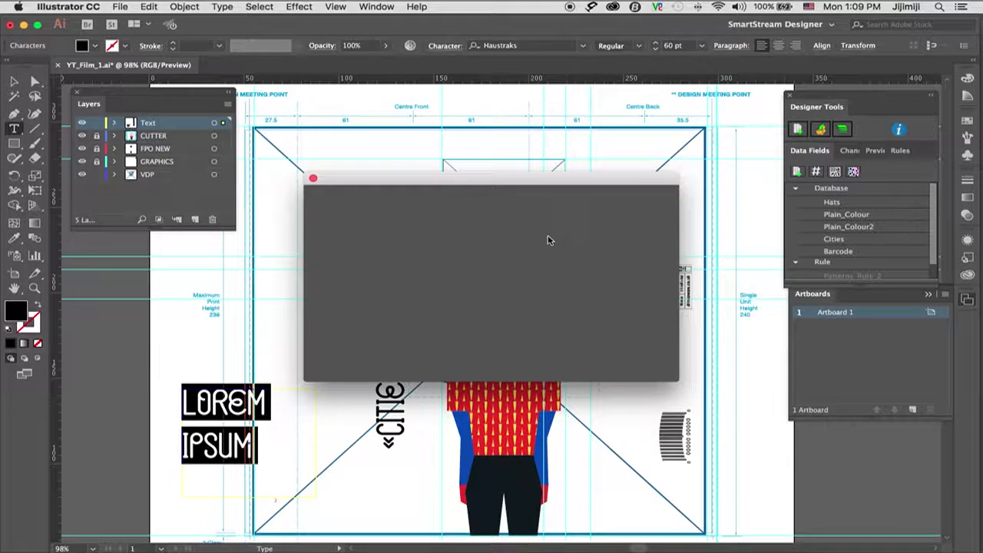
pyautogui.click(430, 209)
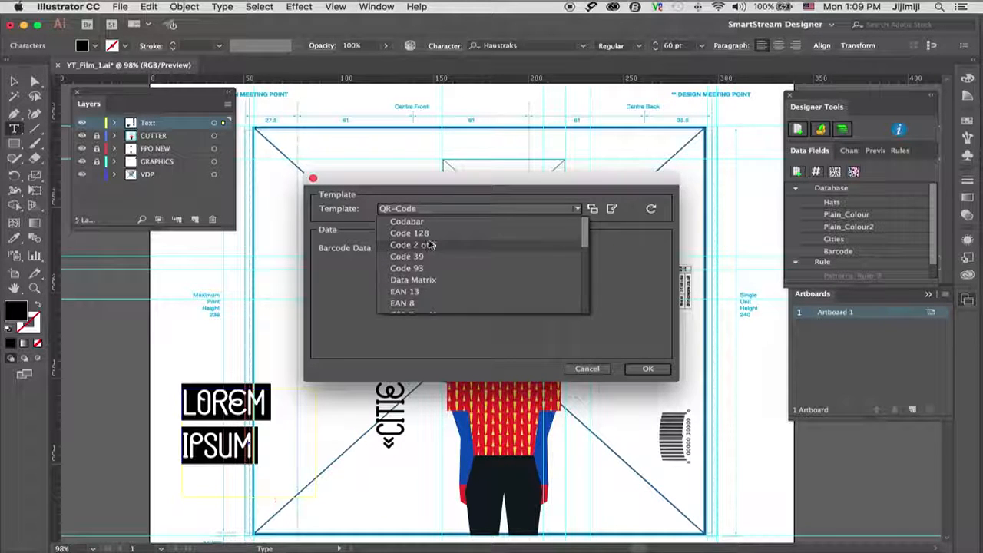
pyautogui.moveTo(588, 241); pyautogui.dragTo(585, 282)
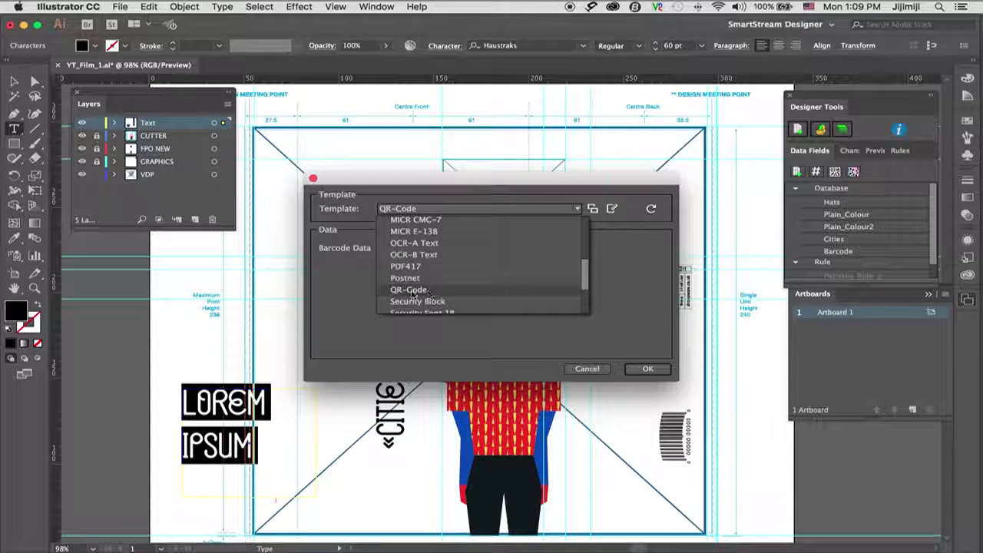
pyautogui.click(411, 291)
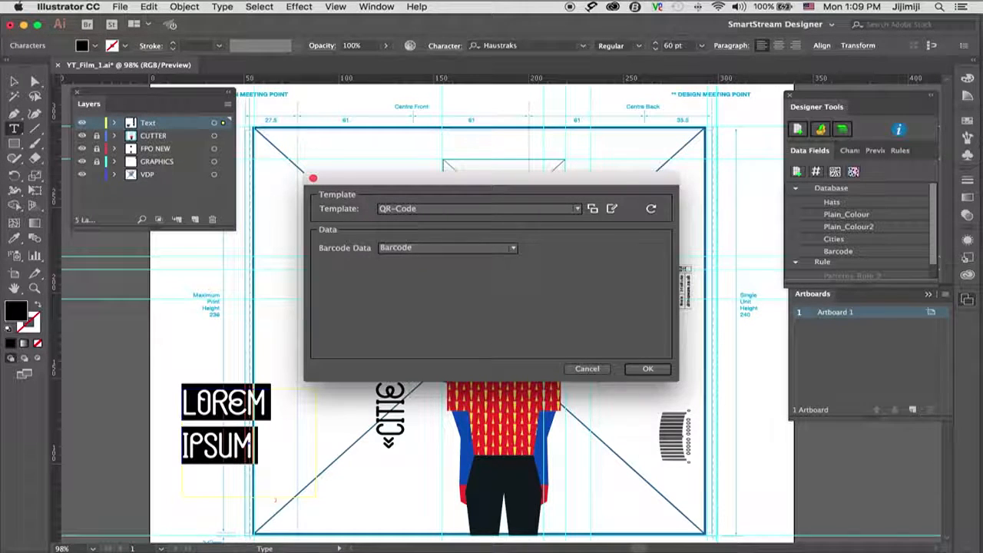
pyautogui.click(398, 249)
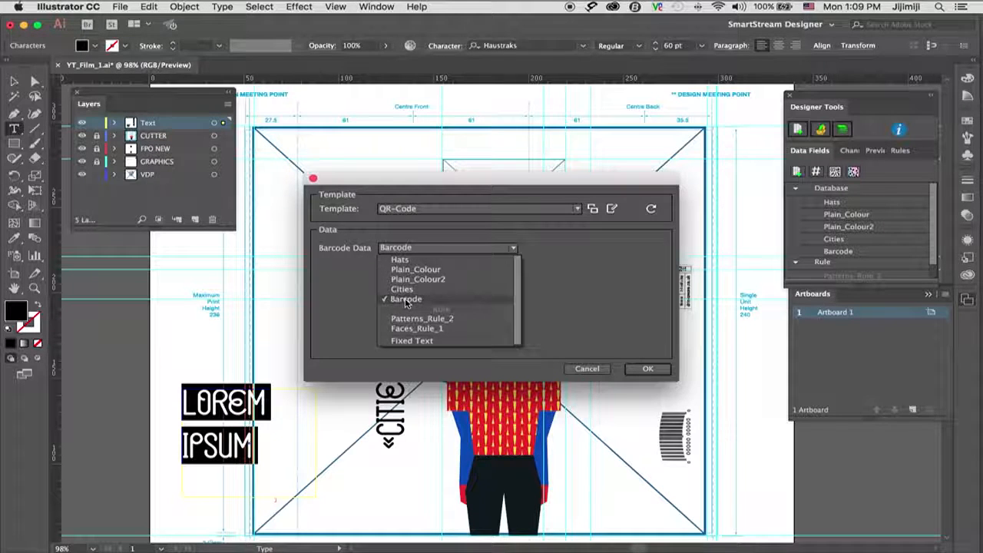
pyautogui.click(407, 302)
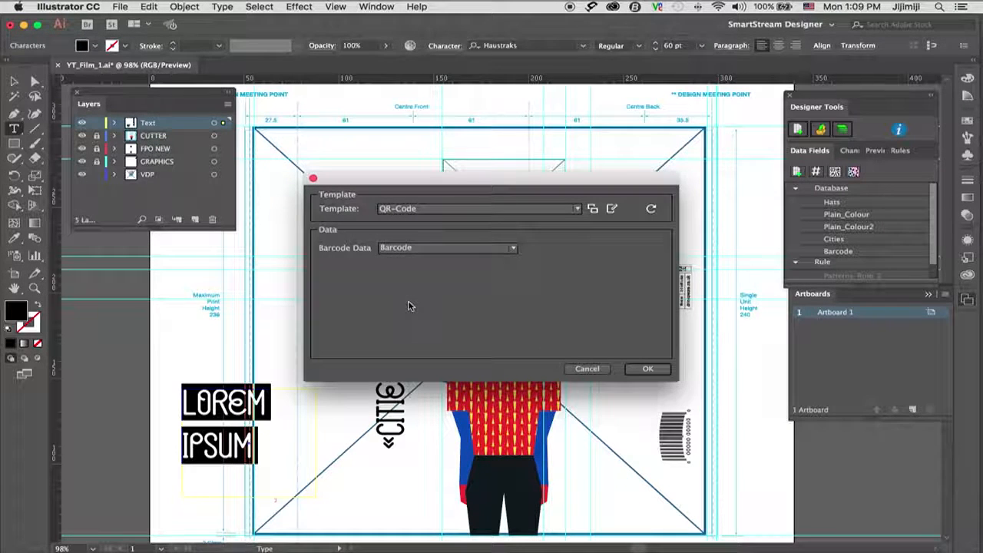
pyautogui.click(647, 369)
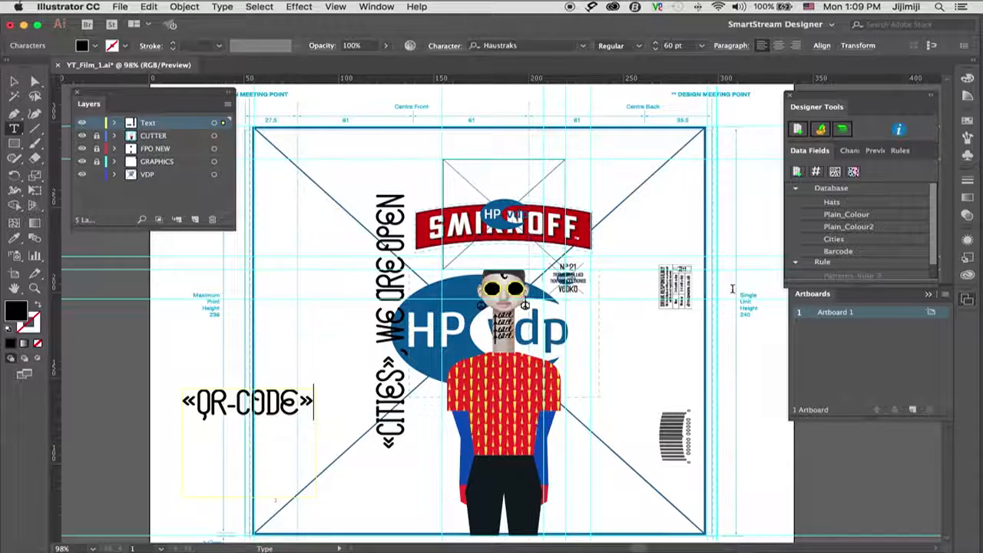
# - Preview the label in Illustrator to check the generated QR code, and turn the preview off again
pyautogui.click(876, 150)
pyautogui.click(794, 176)
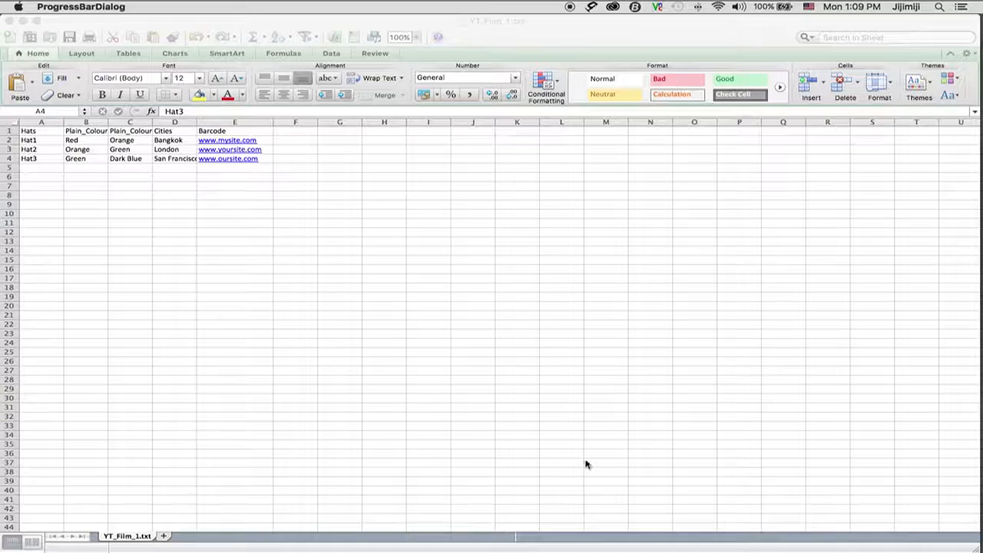
pyautogui.moveTo(981, 349)
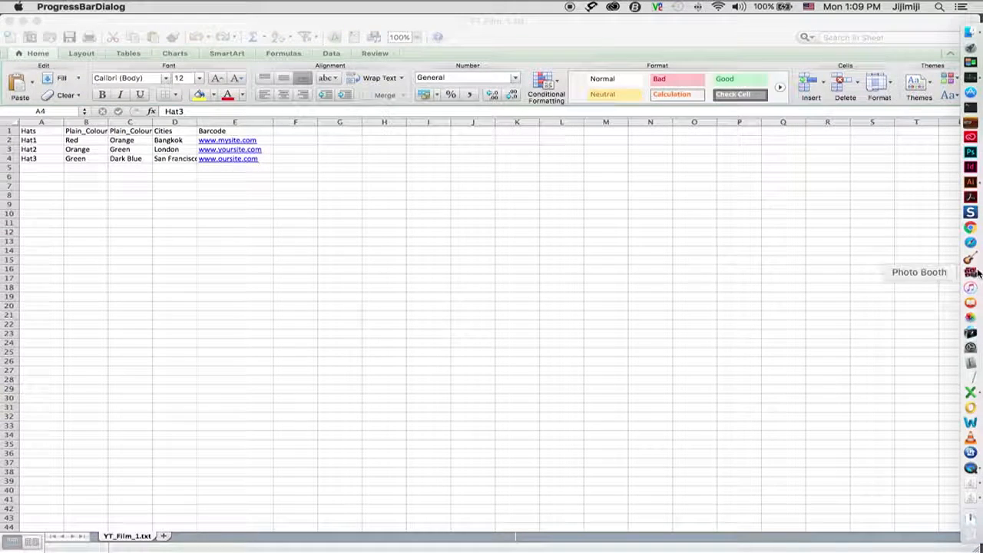
pyautogui.click(971, 183)
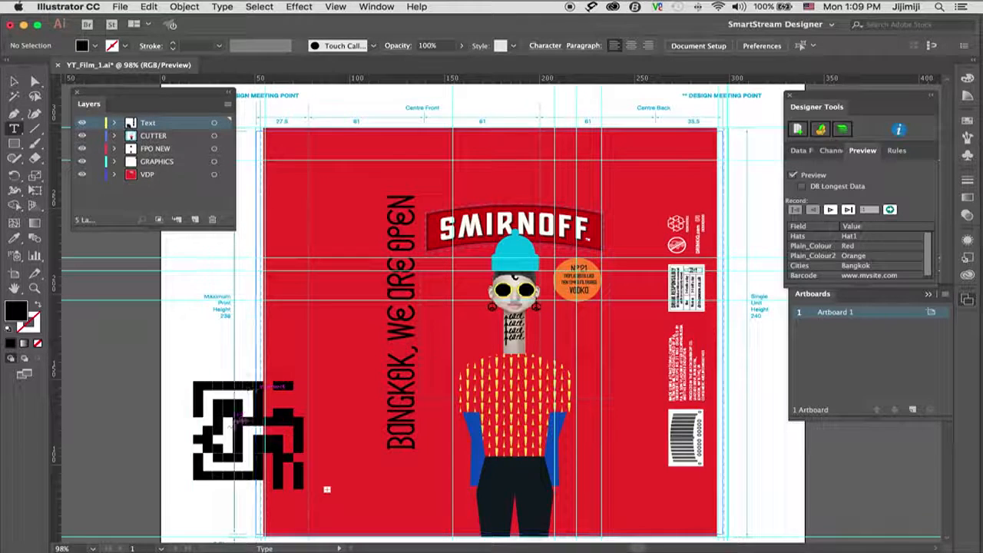
pyautogui.click(792, 175)
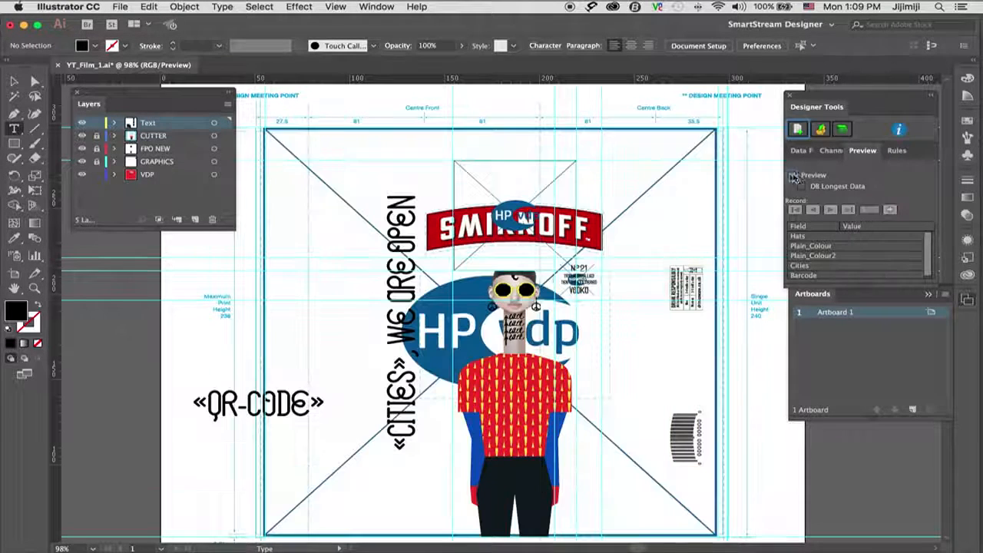
# - Reduce the QR-Code placeholder text to 20 pt and check the resized QR code in a brief preview
pyautogui.tripleClick(241, 409)
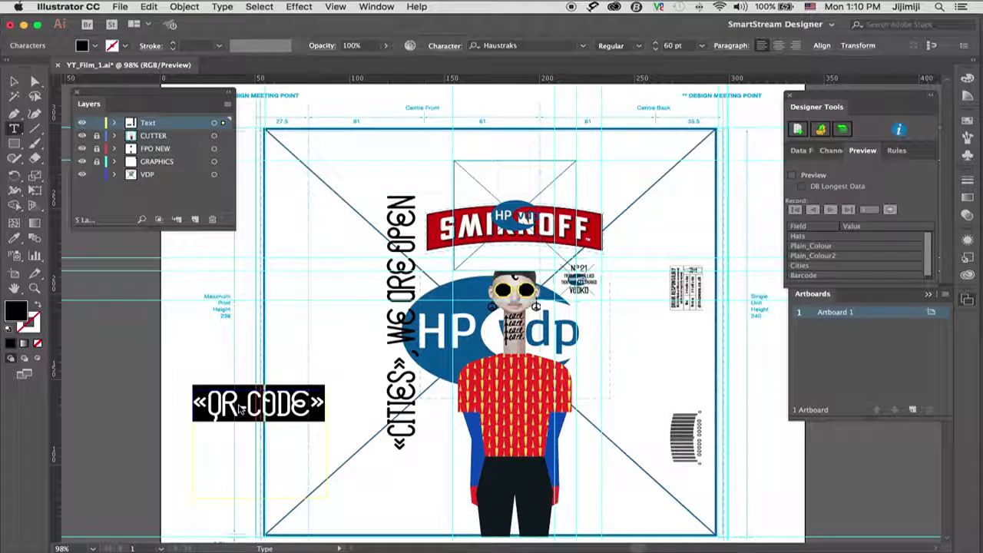
pyautogui.press('super+shift+comma')
pyautogui.press('super+shift+comma')
pyautogui.press('super+shift+comma')
pyautogui.press('super+shift+comma')
pyautogui.press('super+shift+comma')
pyautogui.press('super+shift+comma')
pyautogui.press('super+shift+comma')
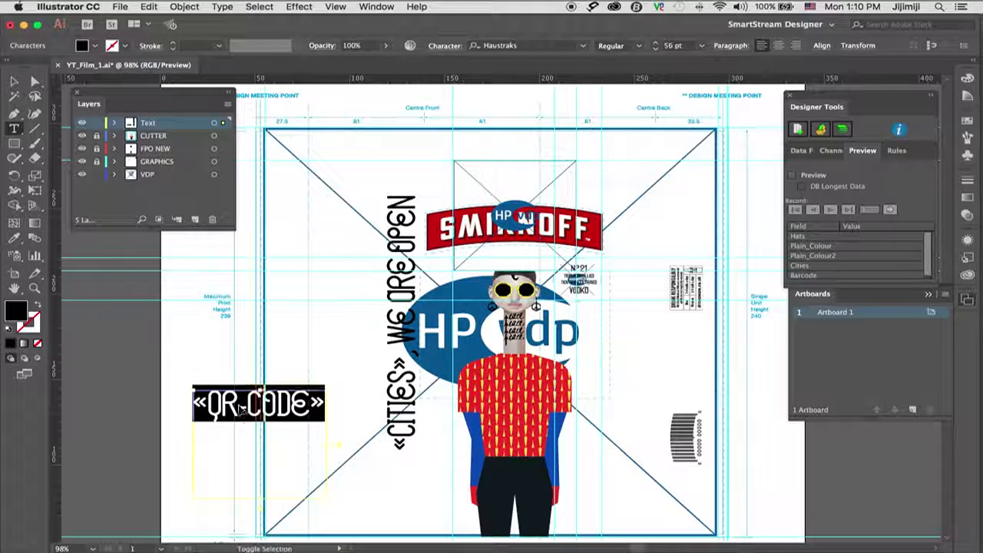
pyautogui.press('super+shift+comma')
pyautogui.press('super+shift+comma')
pyautogui.press('super+shift+comma')
pyautogui.press('super+shift+comma')
pyautogui.press('super+shift+comma')
pyautogui.press('super+shift+comma')
pyautogui.press('super+shift+comma')
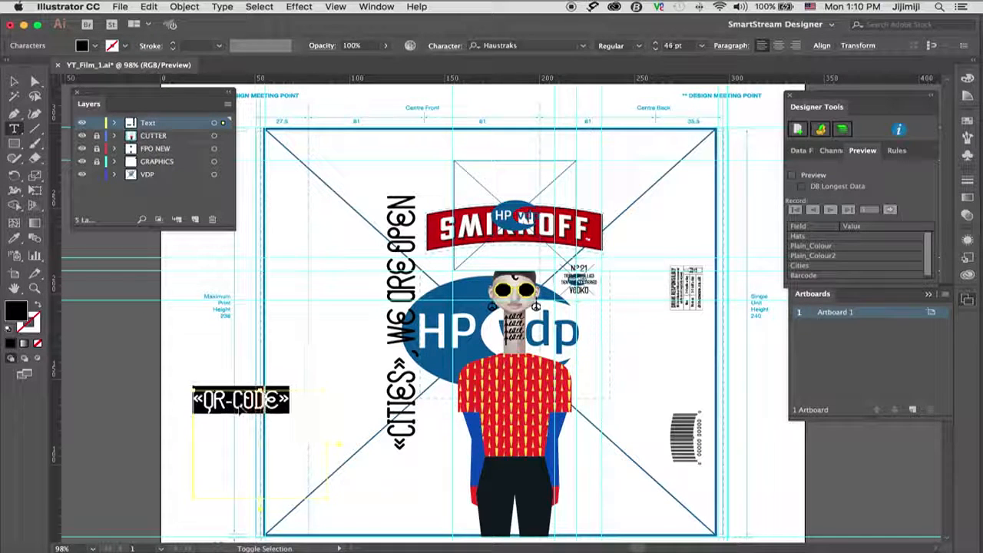
pyautogui.press('super+shift+comma')
pyautogui.press('super+shift+comma')
pyautogui.press('super+shift+comma')
pyautogui.press('super+shift+comma')
pyautogui.press('super+shift+comma')
pyautogui.press('super+shift+comma')
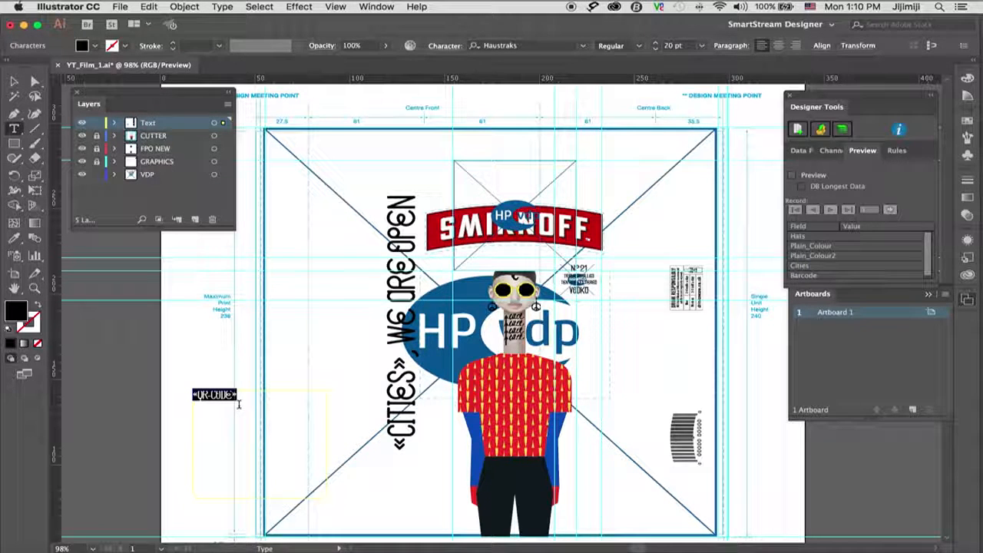
pyautogui.click(794, 176)
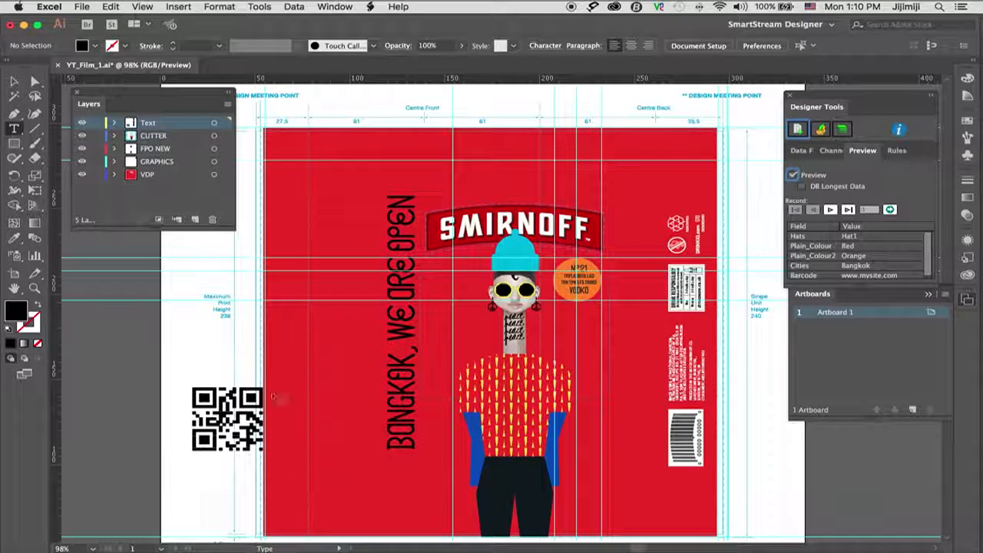
pyautogui.click(792, 175)
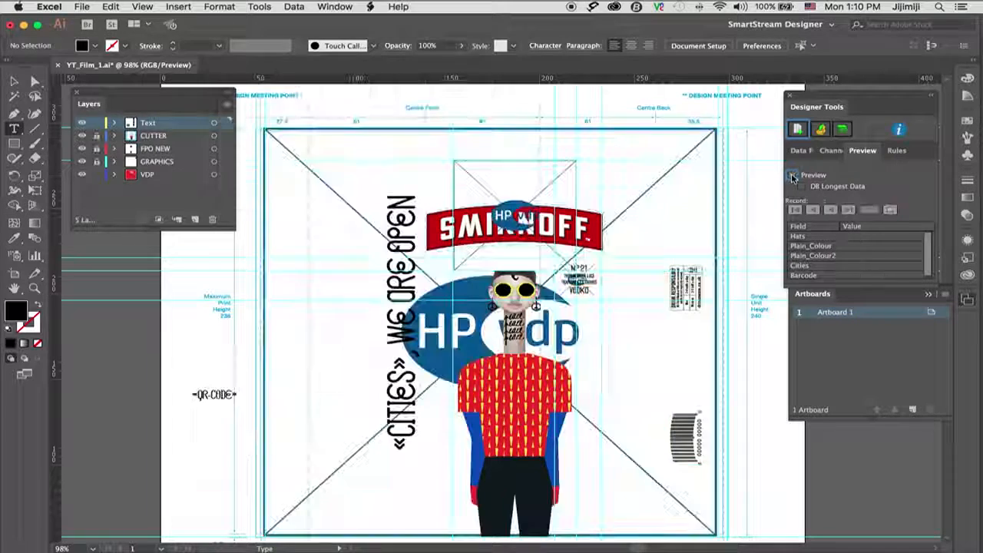
# - Move the QR-Code frame inside the label's lower left corner, and preview the label to check its placement
pyautogui.click(13, 82)
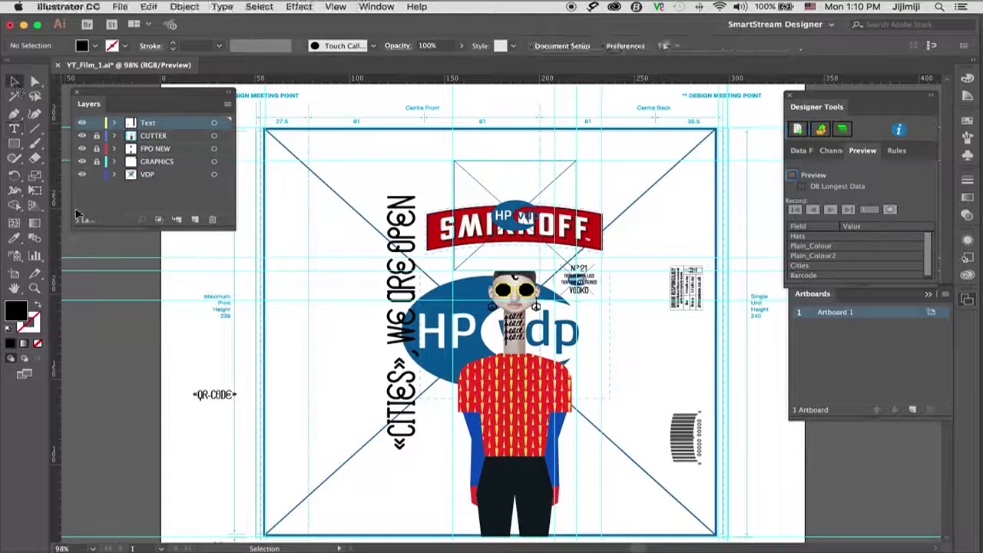
pyautogui.moveTo(214, 397); pyautogui.dragTo(299, 451)
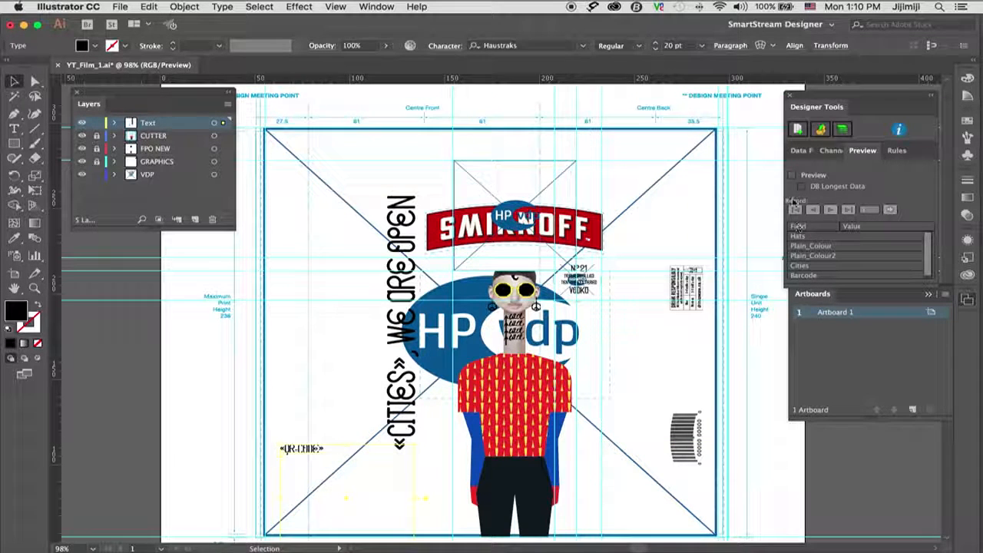
pyautogui.click(793, 176)
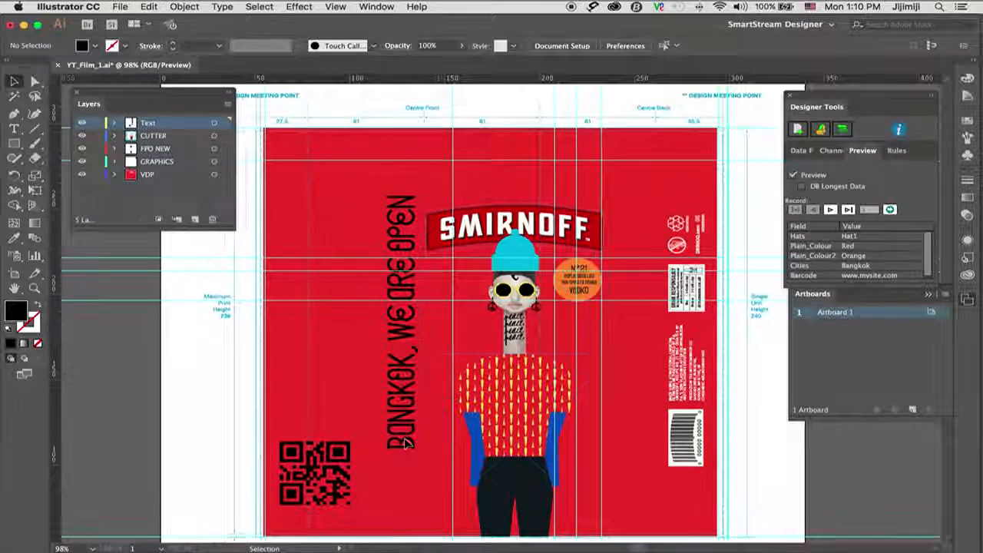
pyautogui.hscroll(2, 382, 425)
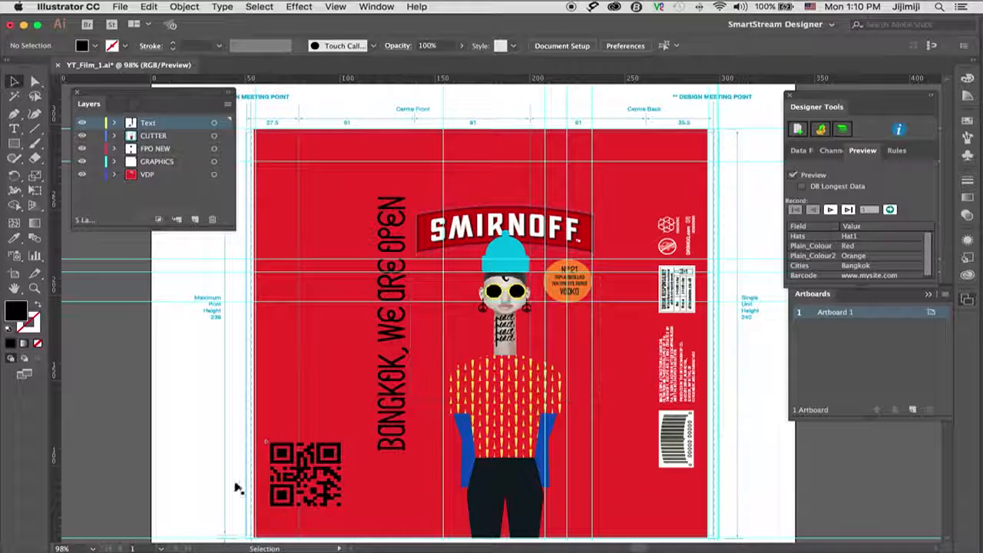